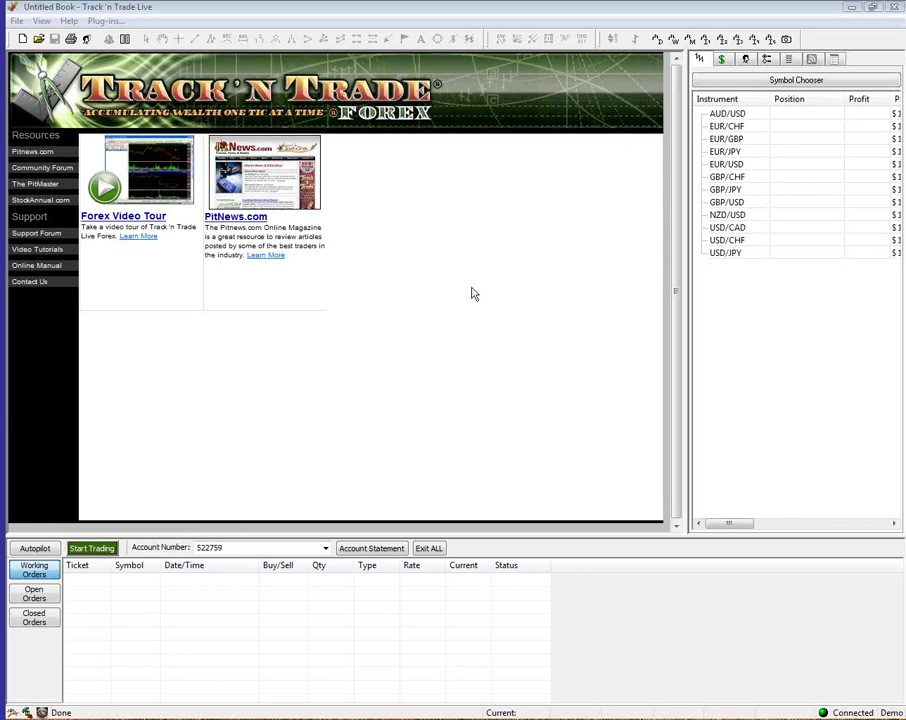
Select EUR/USD in the Symbol Chooser list
{"action": "left_click", "coordinate": [730, 166]}
Open the EUR/USD daily chart and shift it to show slightly earlier dates
{"action": "double_click", "coordinate": [730, 166]}
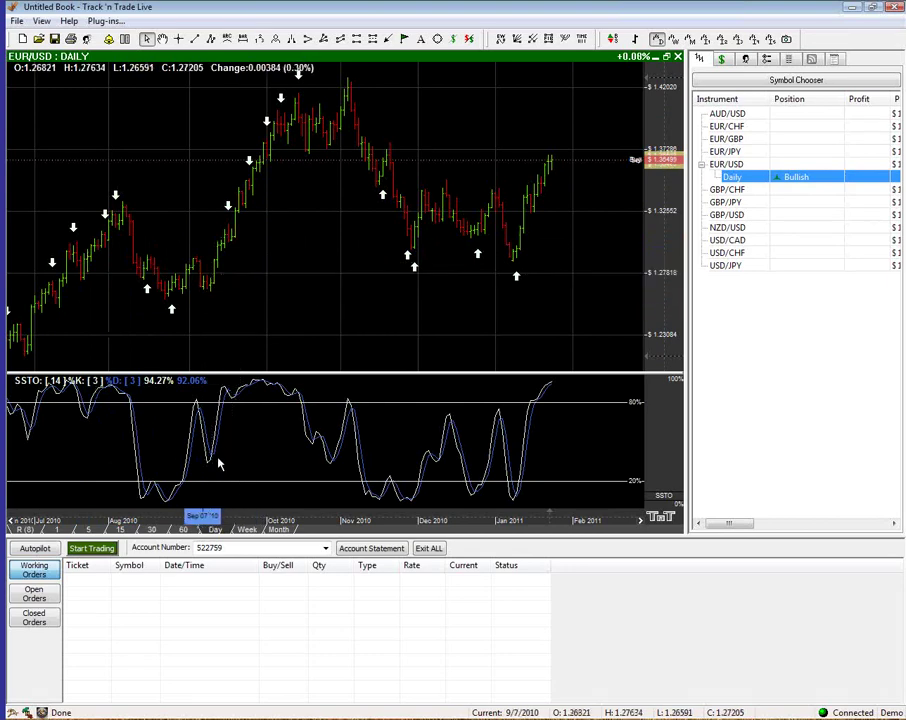
{"action": "left_click_drag", "start_coordinate": [151, 515], "coordinate": [182, 515]}
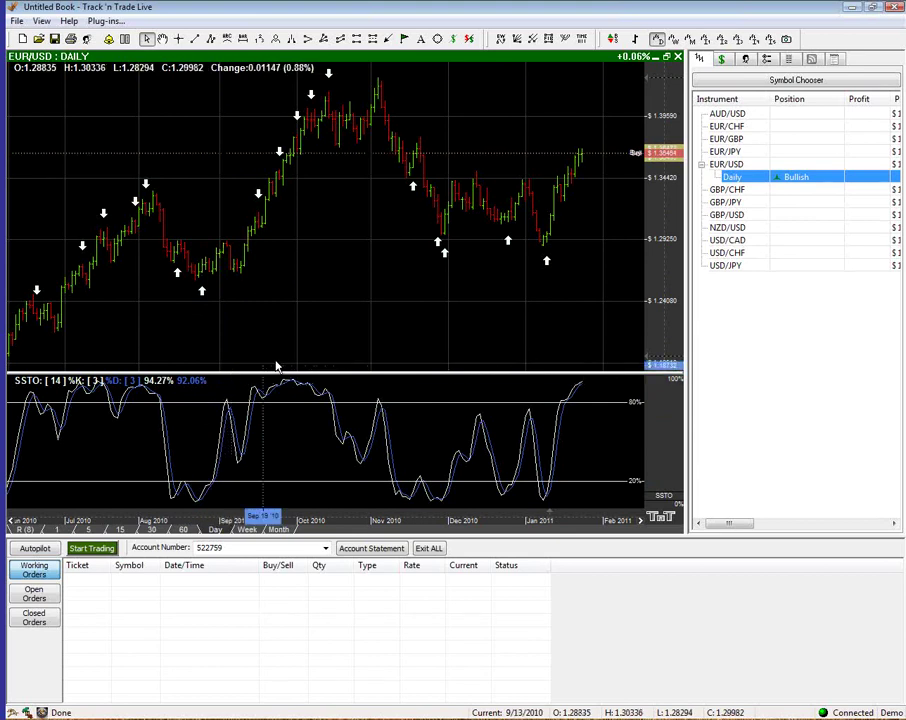
{"action": "right_click", "coordinate": [371, 254]}
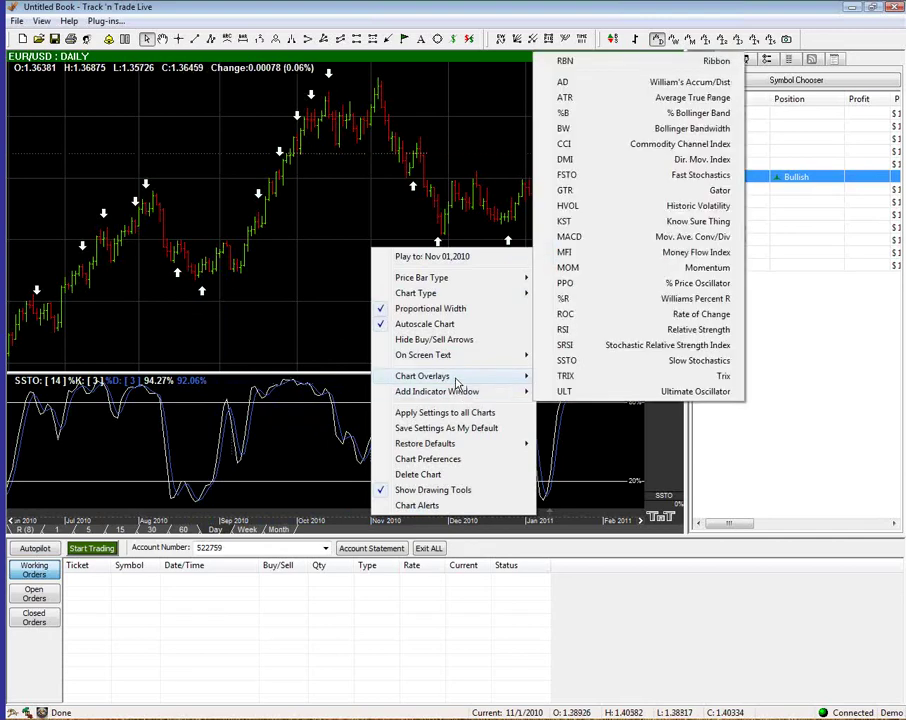
Add the Moving Averages overlay with its 5- and 10-period lines to the chart
{"action": "mouse_move", "coordinate": [456, 380]}
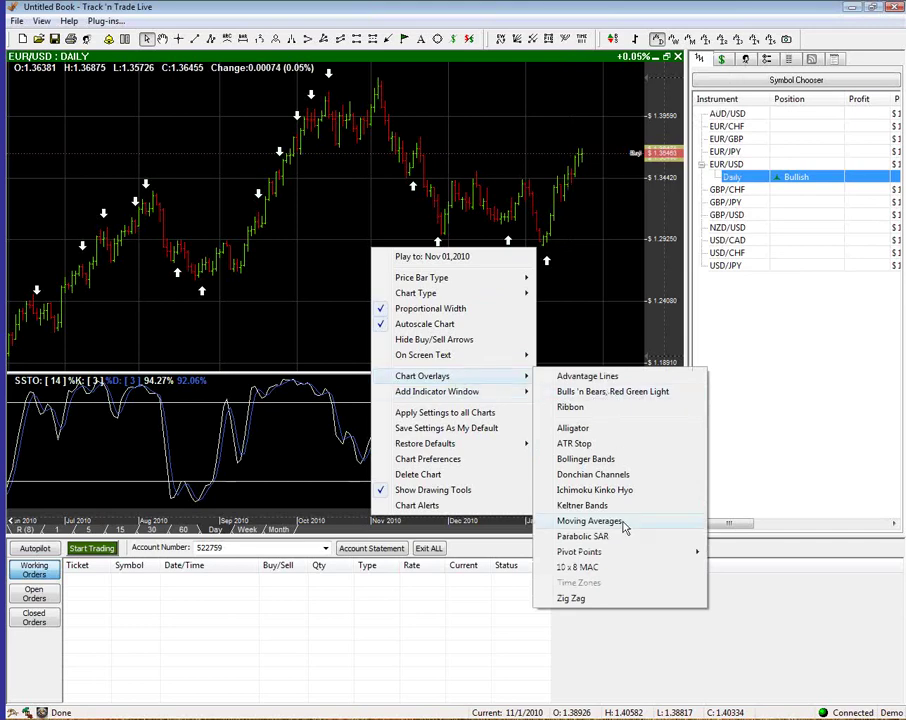
{"action": "left_click", "coordinate": [590, 521]}
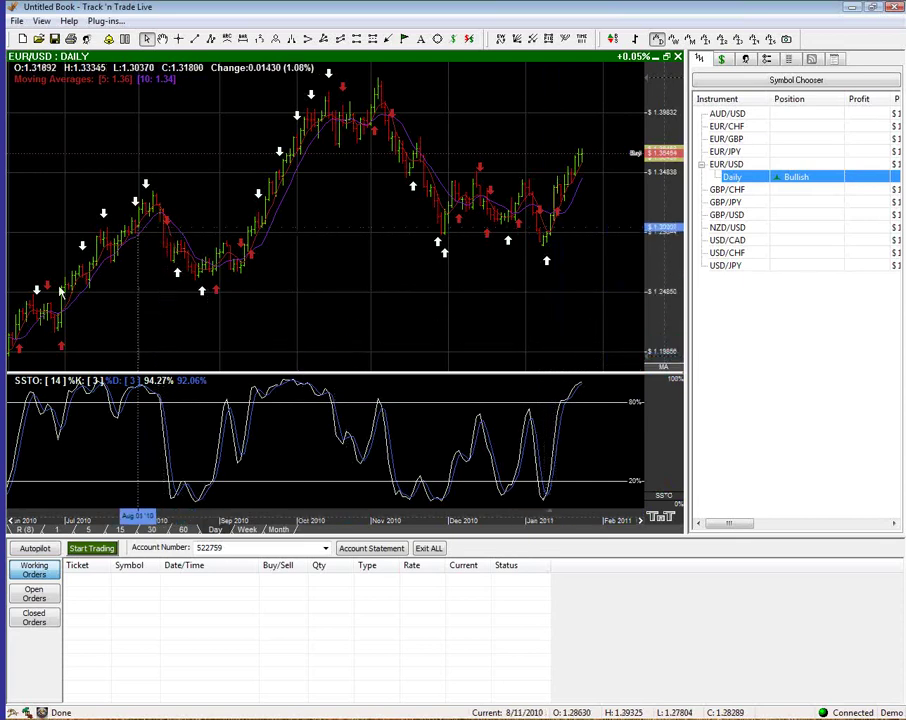
Set the first moving average's period to 15 and the second's to 30
{"action": "left_click", "coordinate": [665, 369]}
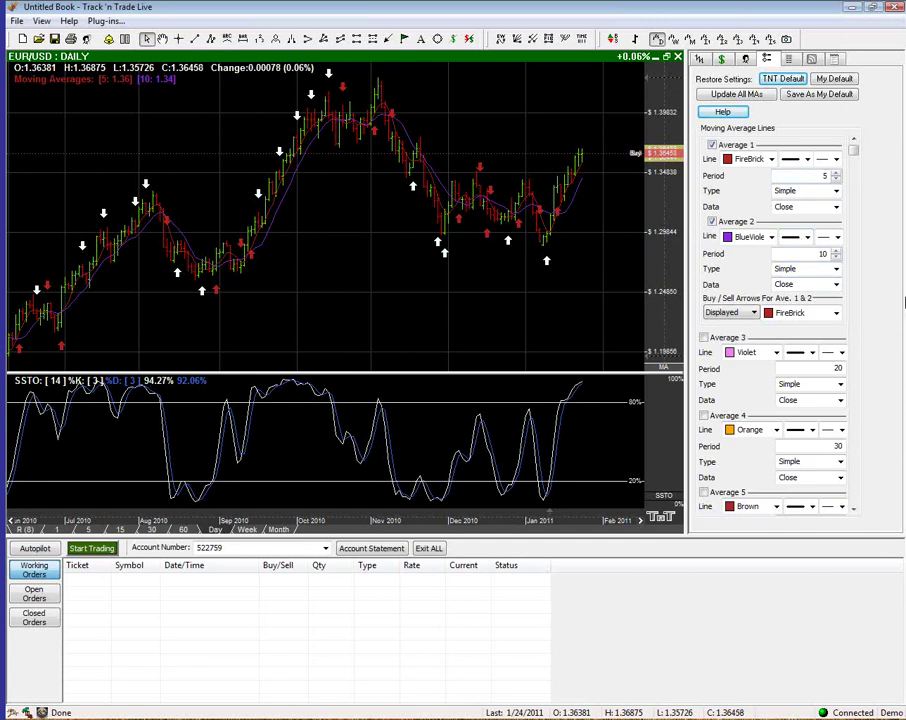
{"action": "left_click", "coordinate": [823, 175]}
{"action": "type", "text": "0"}
{"action": "key", "text": "BackSpace"}
{"action": "type", "text": "1"}
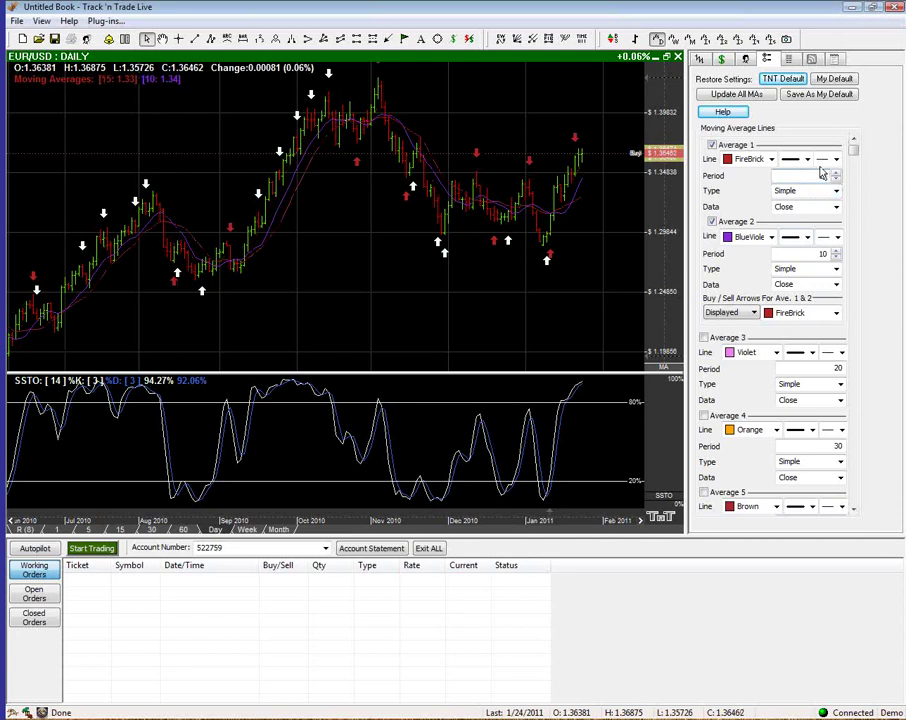
{"action": "double_click", "coordinate": [823, 253]}
{"action": "type", "text": "3"}
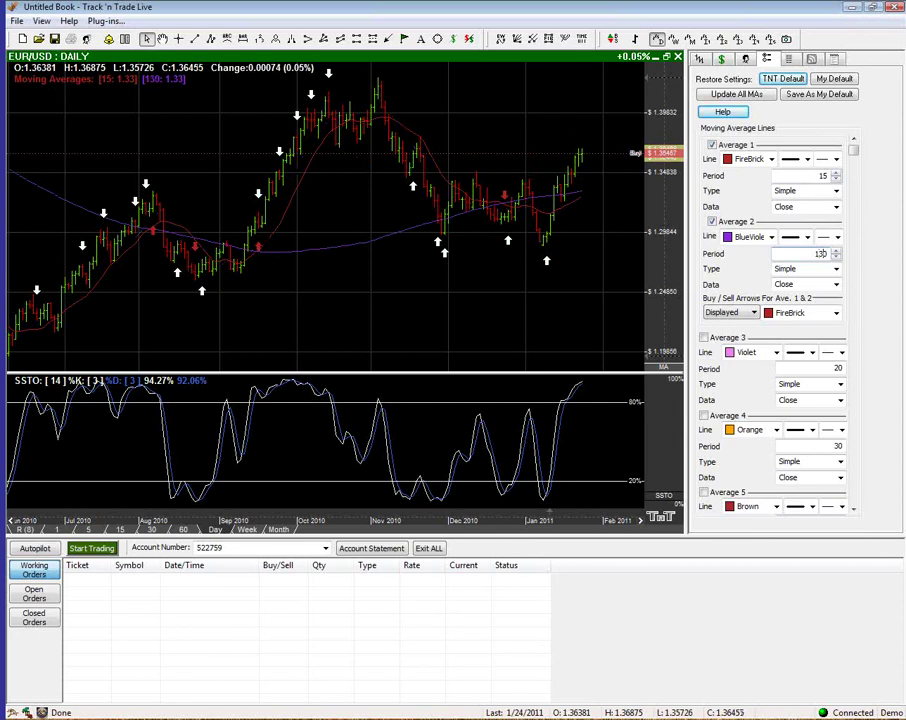
{"action": "key", "text": "BackSpace"}
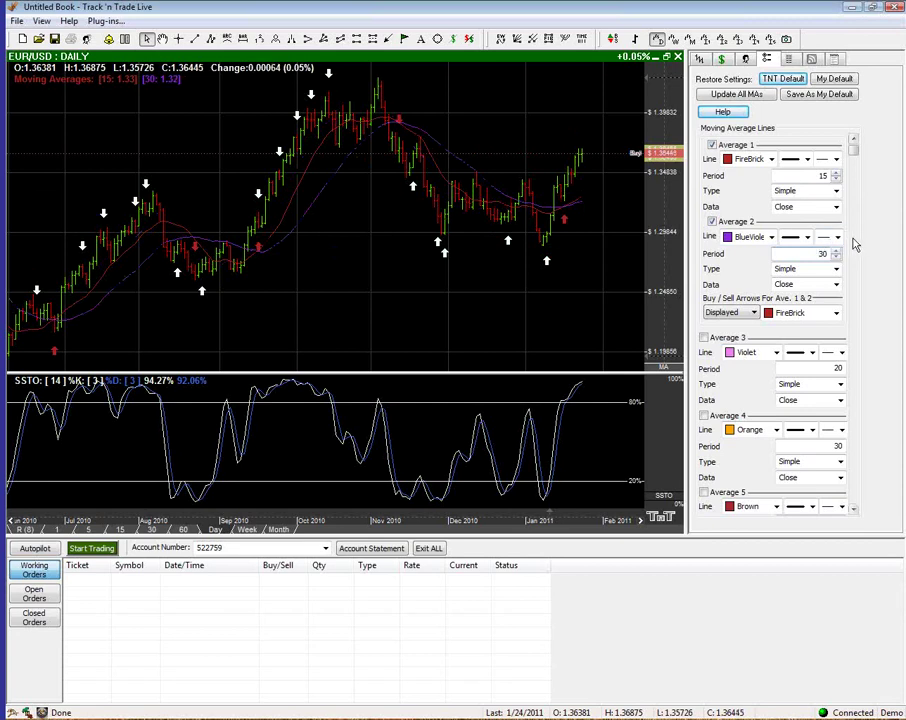
Make the first average Exponential and keep the second average Simple
{"action": "left_click", "coordinate": [837, 192]}
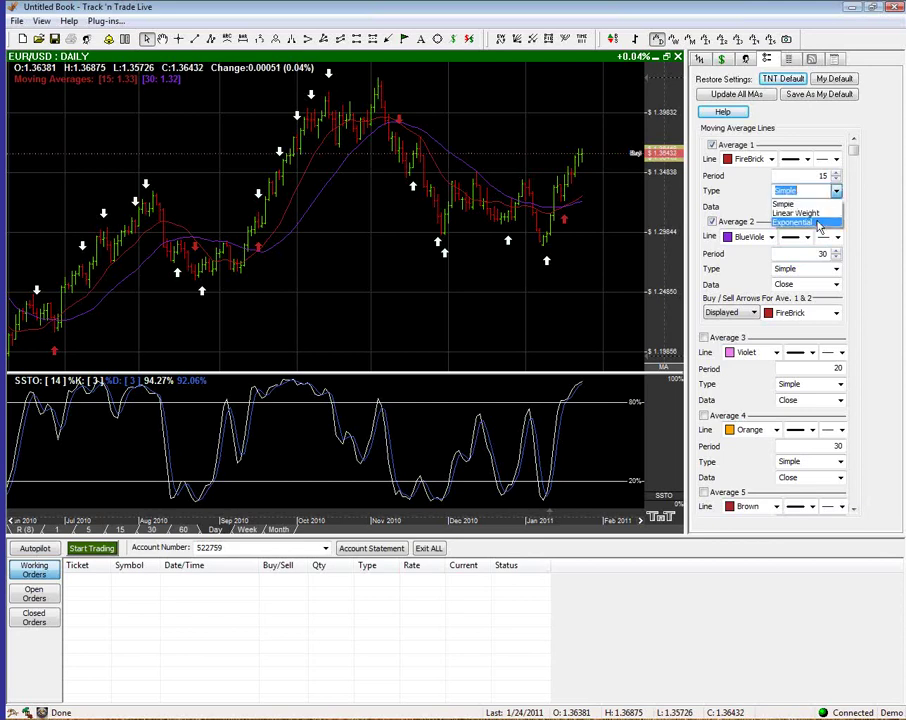
{"action": "left_click", "coordinate": [818, 223]}
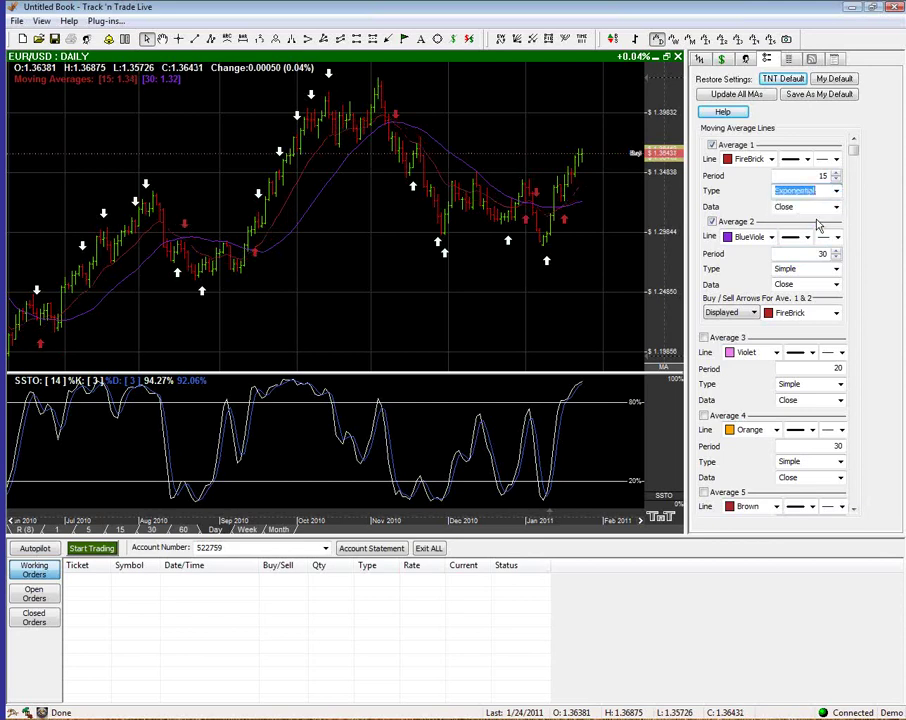
{"action": "left_click", "coordinate": [836, 270]}
{"action": "left_click", "coordinate": [795, 300]}
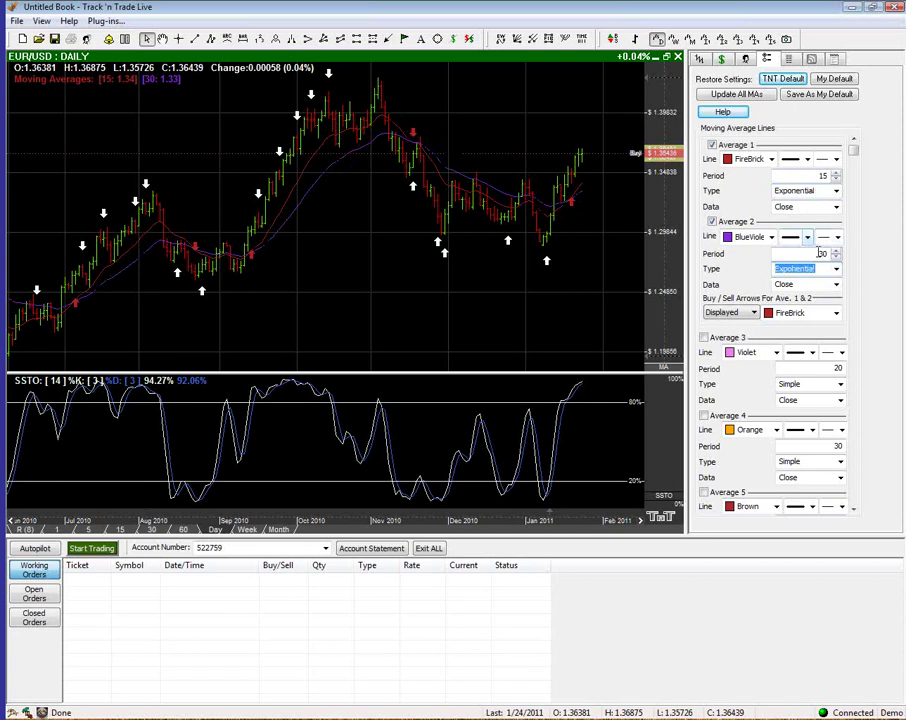
{"action": "left_click", "coordinate": [836, 272]}
{"action": "left_click", "coordinate": [800, 279]}
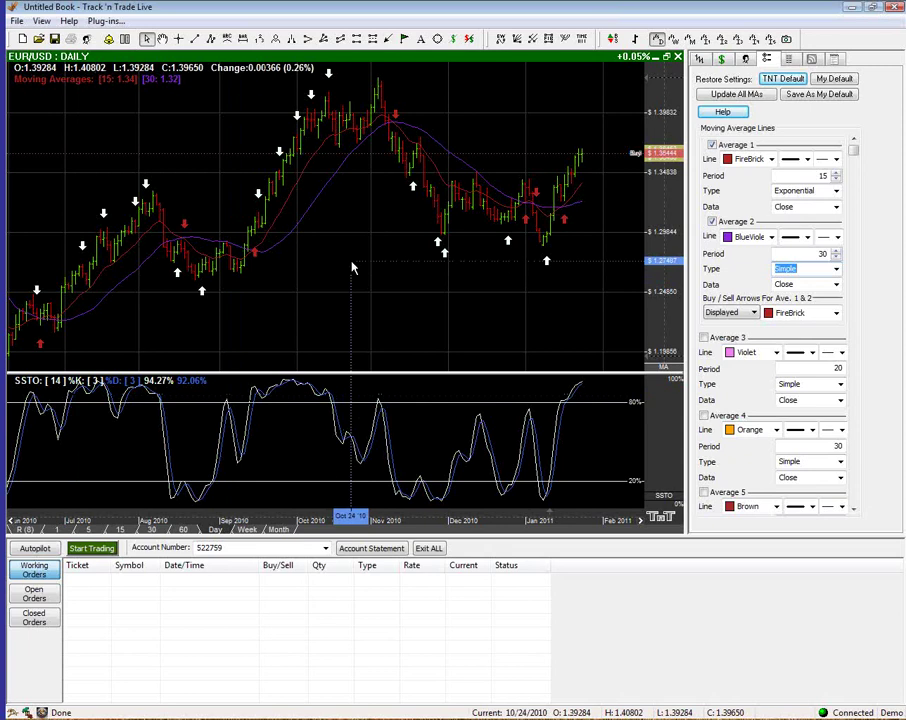
Re-enter 15 as the first average's period after briefly trying 5
{"action": "double_click", "coordinate": [823, 175]}
{"action": "type", "text": "5"}
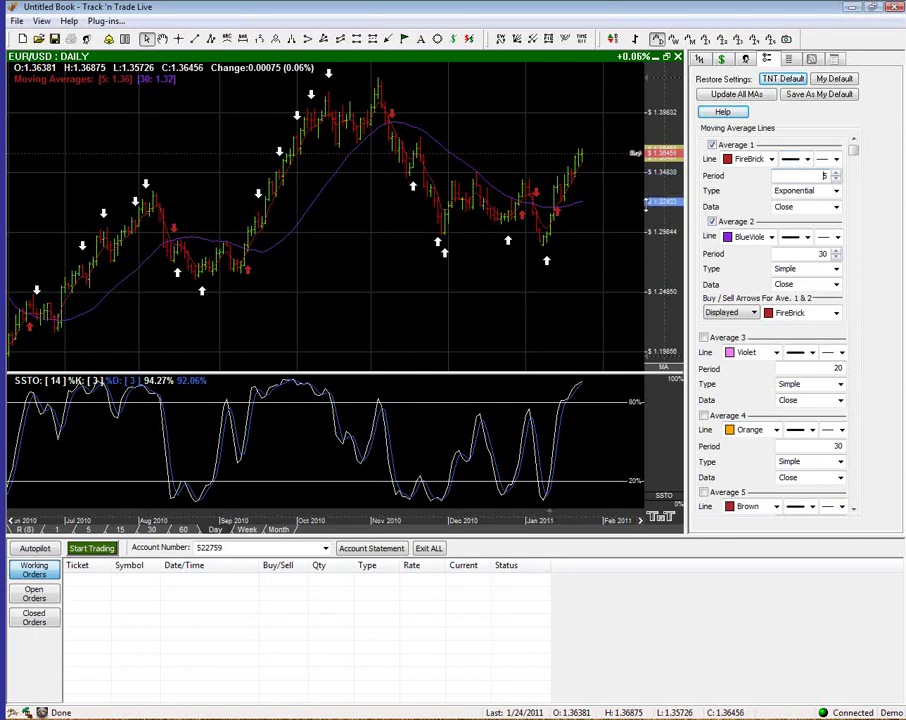
{"action": "double_click", "coordinate": [823, 175]}
{"action": "type", "text": "15"}
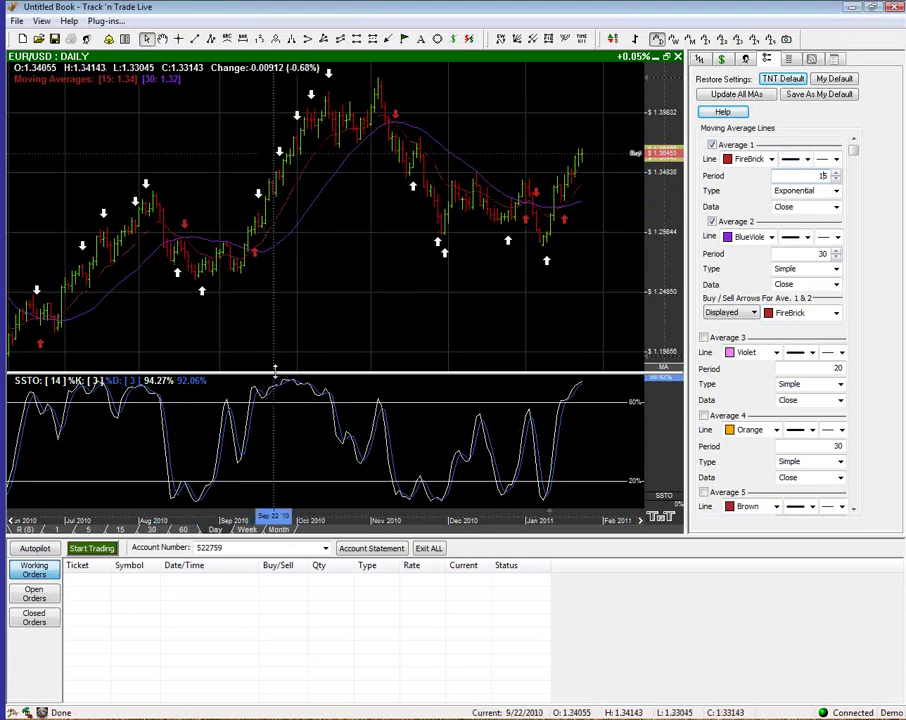
Remove the slow stochastics pane, set the first average to 5 periods, and widen the bars
{"action": "right_click", "coordinate": [267, 410]}
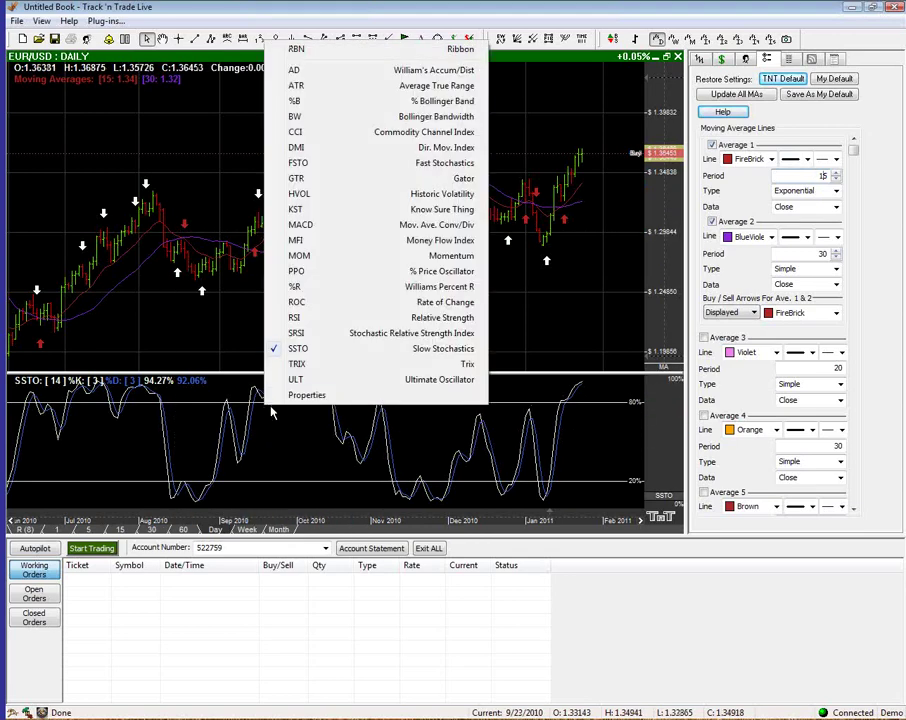
{"action": "left_click", "coordinate": [290, 347]}
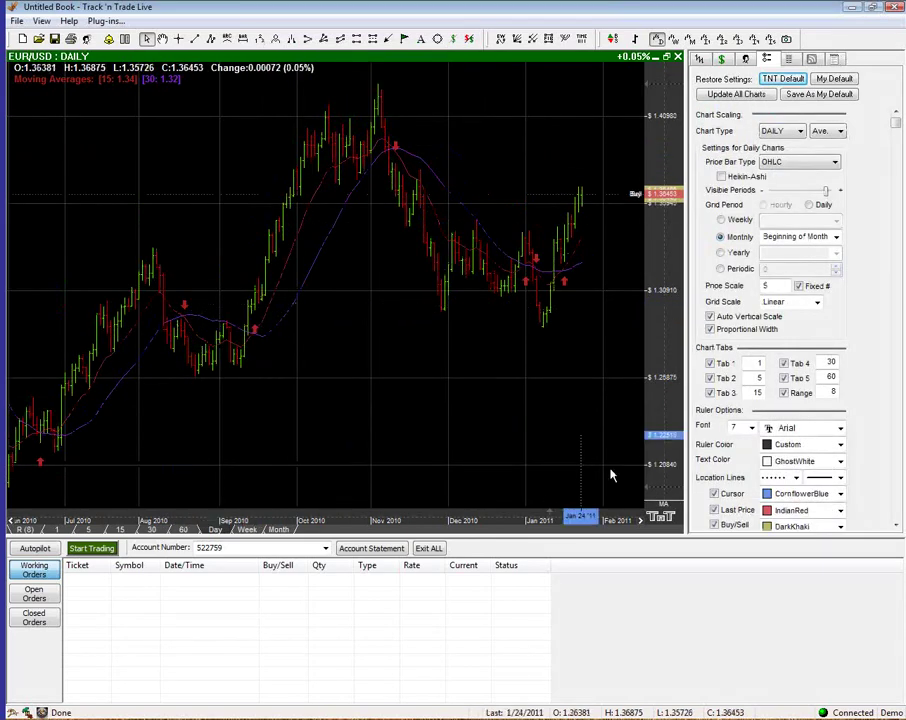
{"action": "left_click", "coordinate": [663, 504]}
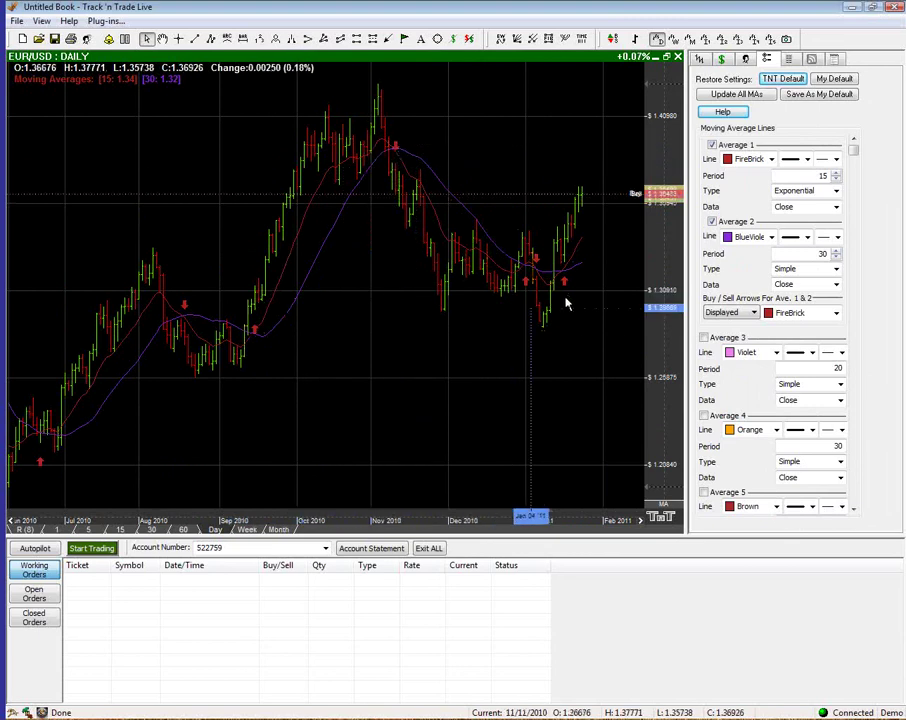
{"action": "left_click", "coordinate": [822, 176]}
{"action": "key", "text": "BackSpace"}
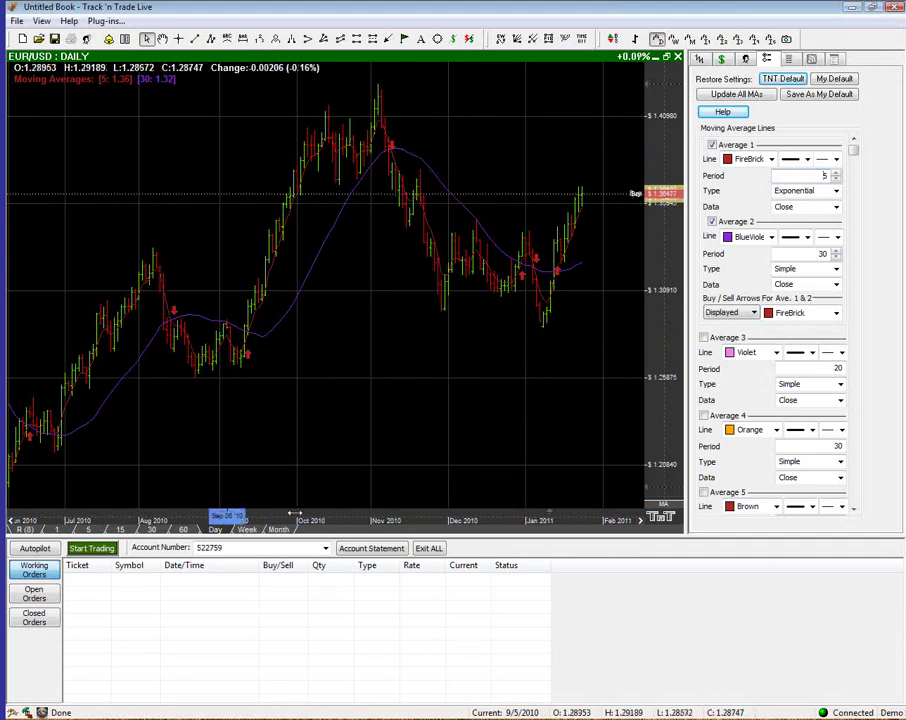
{"action": "left_click_drag", "start_coordinate": [226, 515], "coordinate": [247, 483]}
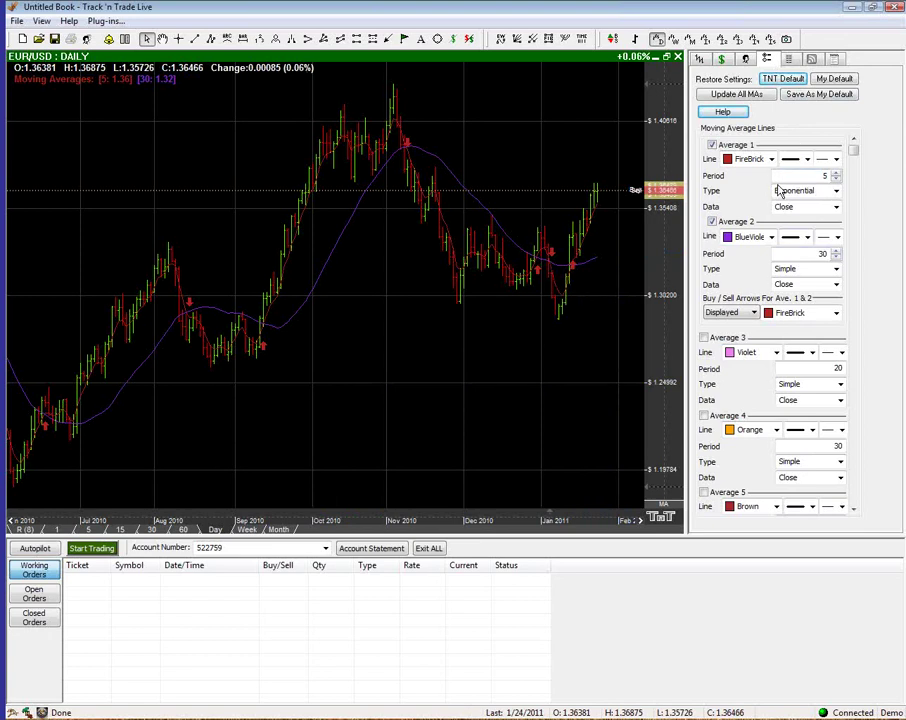
Add the Bulls 'n Bears chart overlay
{"action": "right_click", "coordinate": [366, 240]}
{"action": "mouse_move", "coordinate": [445, 368]}
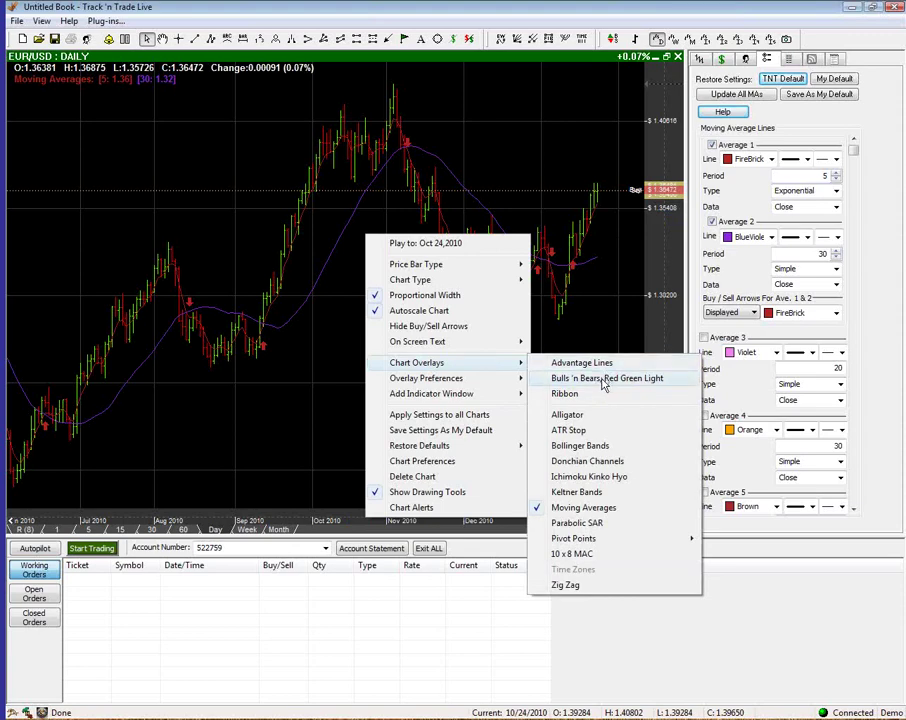
{"action": "left_click", "coordinate": [603, 380]}
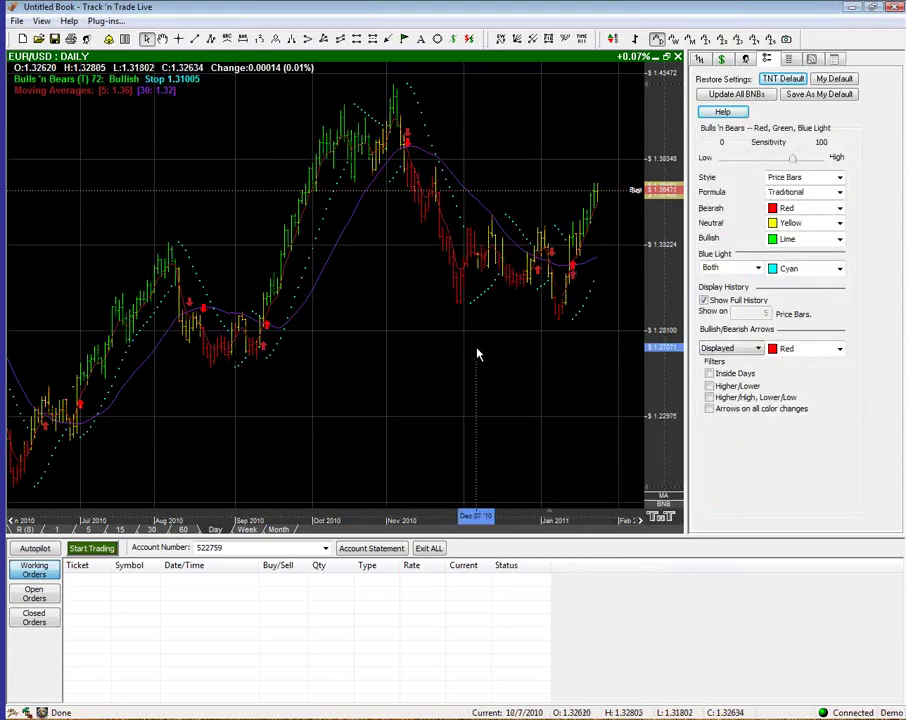
Remove the Moving Averages overlay from the chart
{"action": "right_click", "coordinate": [479, 352]}
{"action": "mouse_move", "coordinate": [564, 476]}
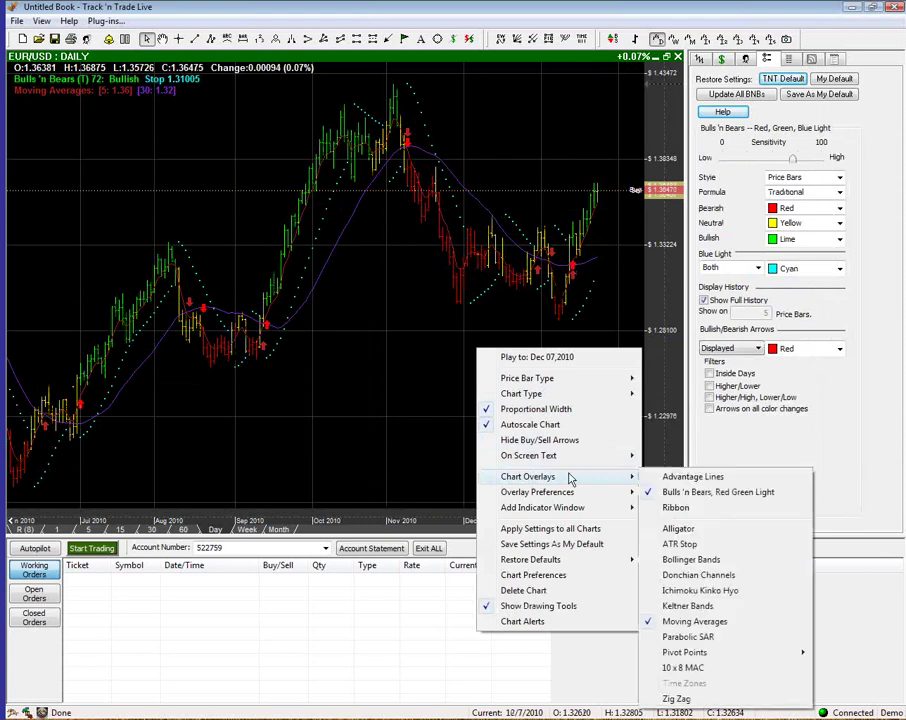
{"action": "left_click", "coordinate": [674, 622]}
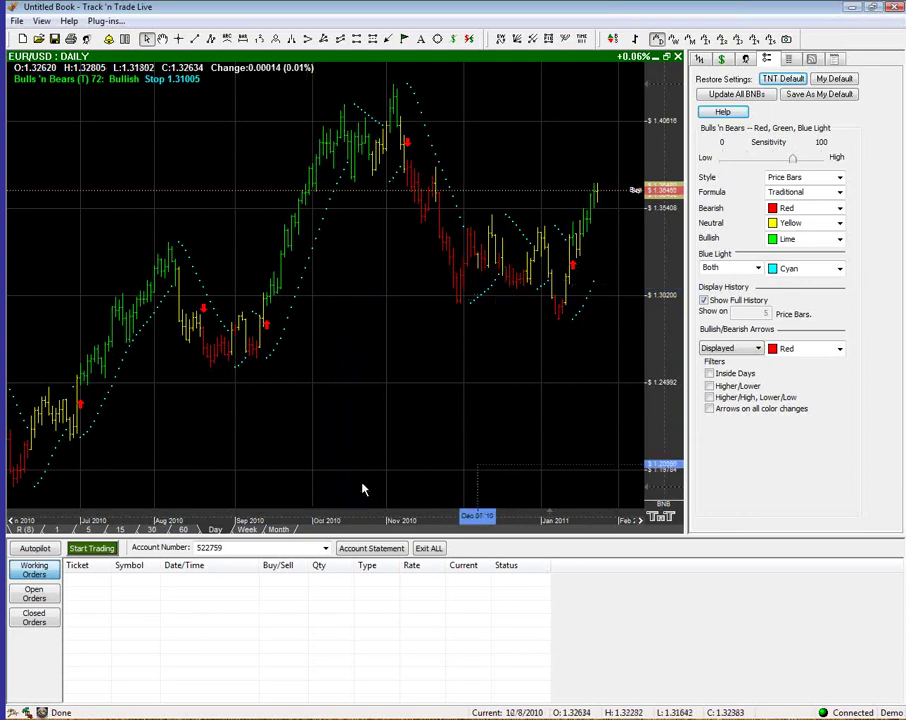
Lower the Bulls 'n Bears sensitivity and try the Progressive formula before returning to Traditional
{"action": "left_click_drag", "start_coordinate": [255, 516], "coordinate": [285, 516]}
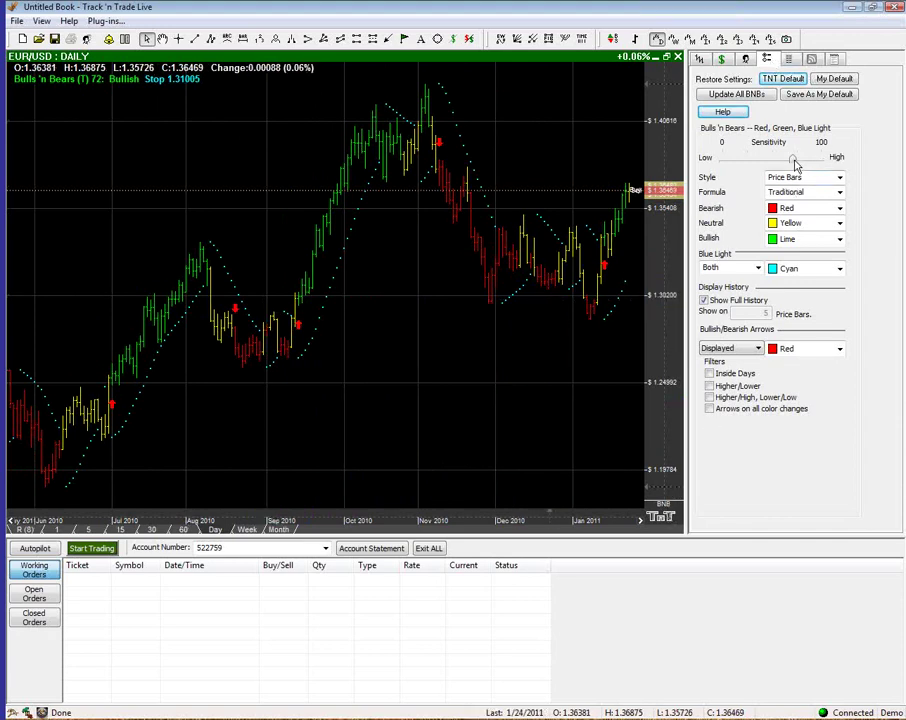
{"action": "mouse_move", "coordinate": [792, 160]}
{"action": "left_mouse_down"}
{"action": "mouse_move", "coordinate": [774, 163]}
{"action": "mouse_move", "coordinate": [791, 160]}
{"action": "mouse_move", "coordinate": [801, 174]}
{"action": "left_mouse_up"}
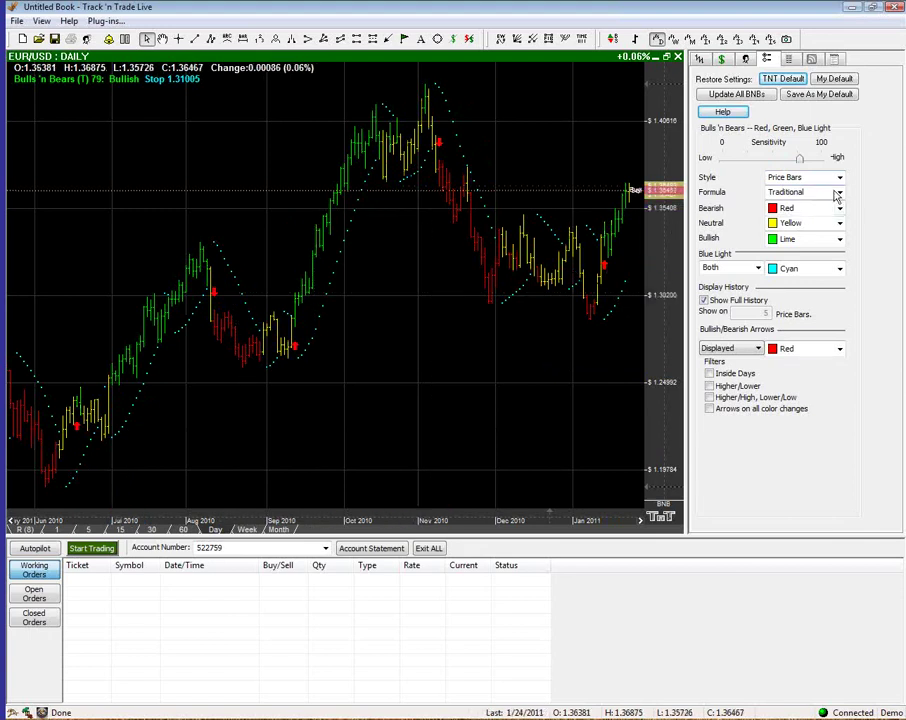
{"action": "double_click", "coordinate": [826, 193]}
{"action": "left_click", "coordinate": [811, 193]}
{"action": "left_click", "coordinate": [840, 195]}
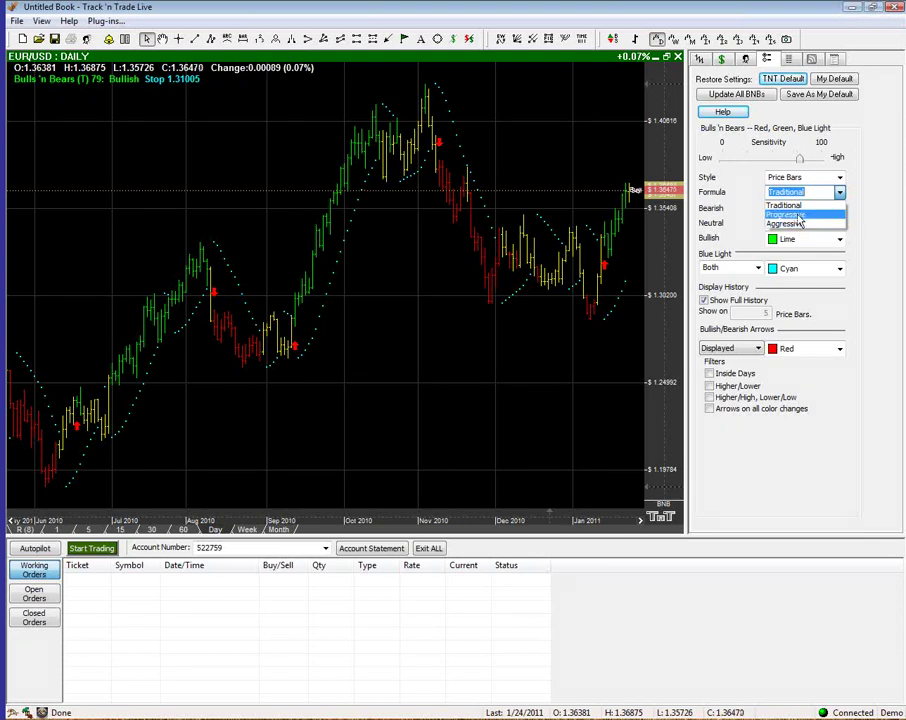
{"action": "left_click", "coordinate": [790, 214]}
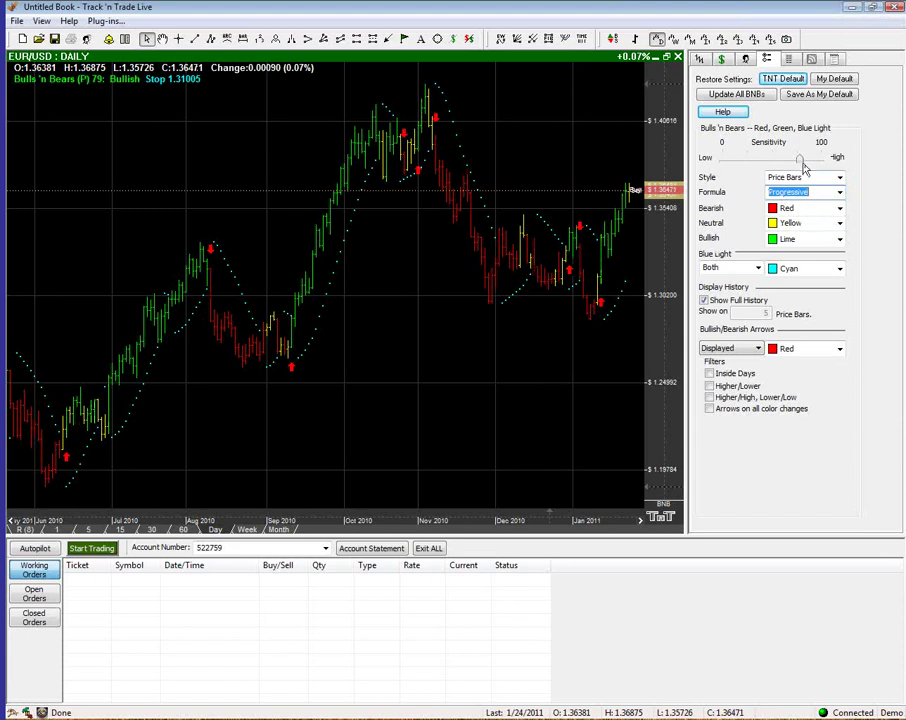
{"action": "left_click_drag", "start_coordinate": [803, 168], "coordinate": [798, 165]}
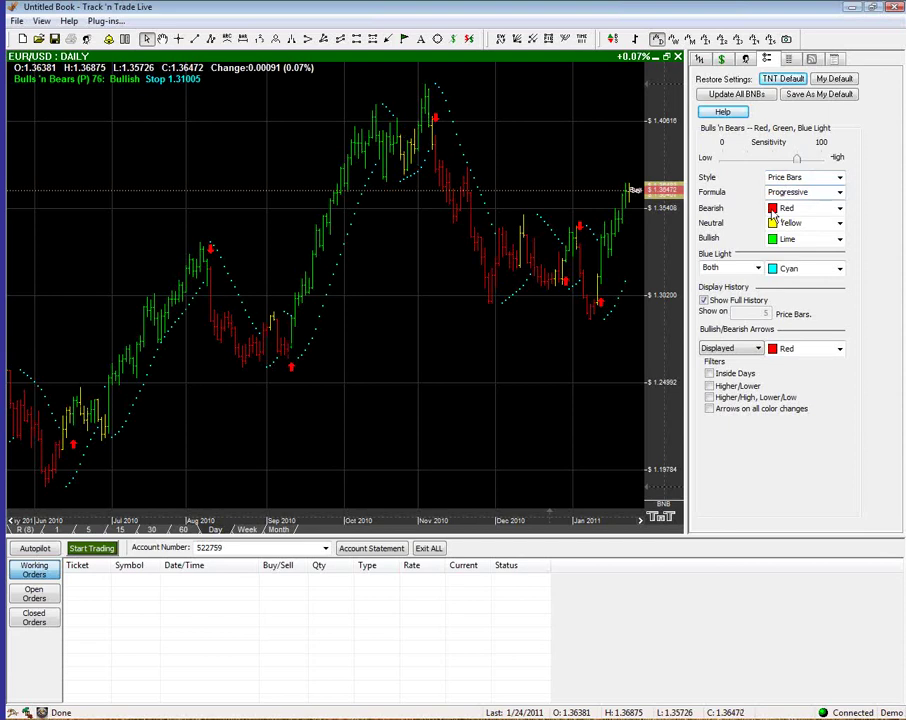
{"action": "left_click", "coordinate": [838, 192]}
{"action": "left_click", "coordinate": [800, 208]}
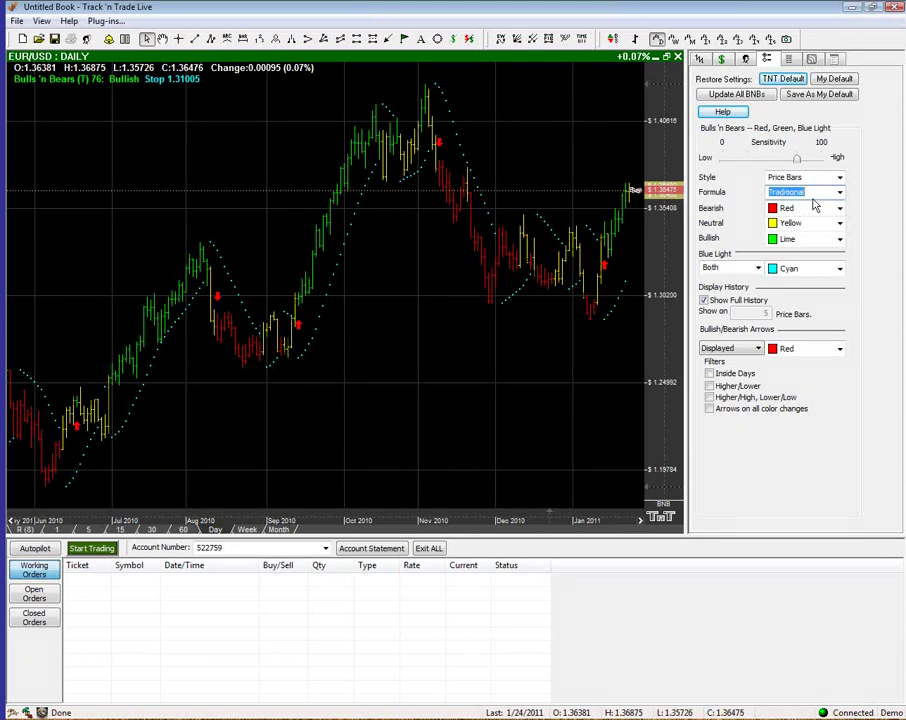
Try the Aggressive formula, revert to Traditional, and nudge the sensitivity slightly lower
{"action": "left_click", "coordinate": [839, 192]}
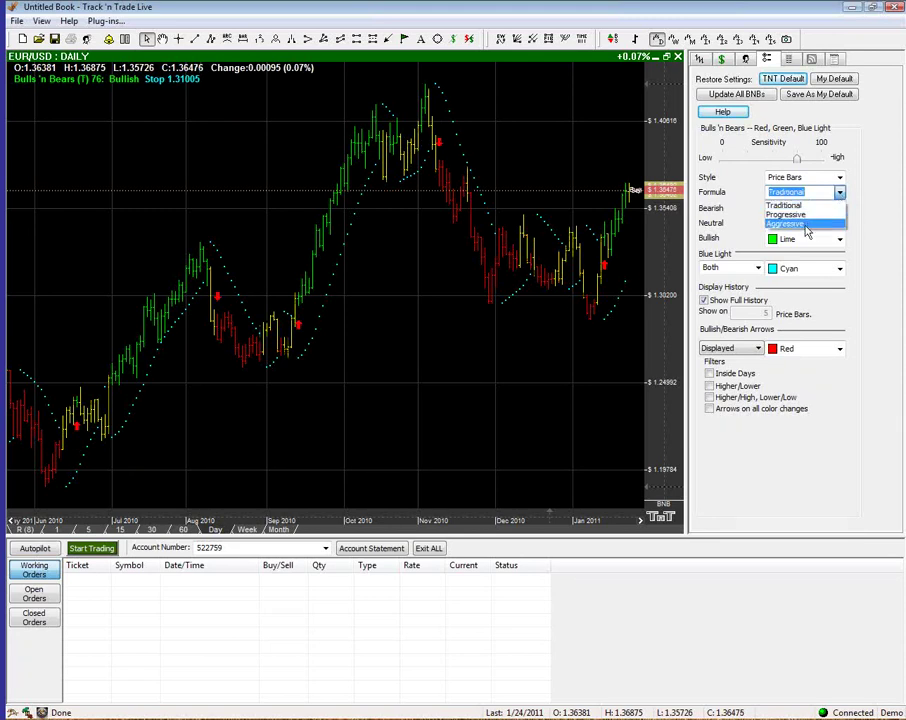
{"action": "left_click", "coordinate": [797, 224]}
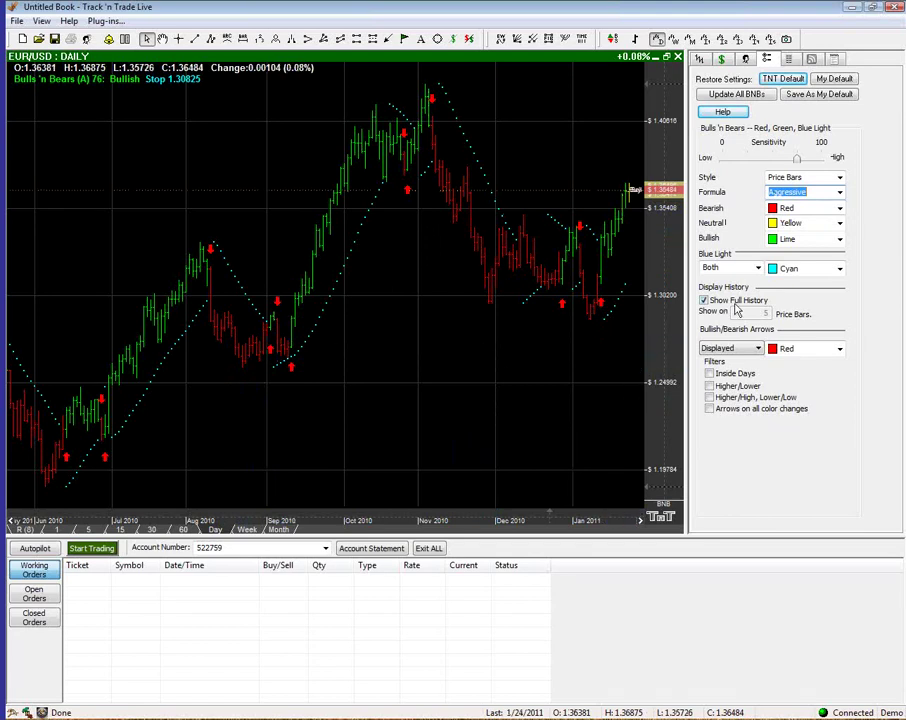
{"action": "left_click", "coordinate": [840, 193]}
{"action": "left_click", "coordinate": [824, 201]}
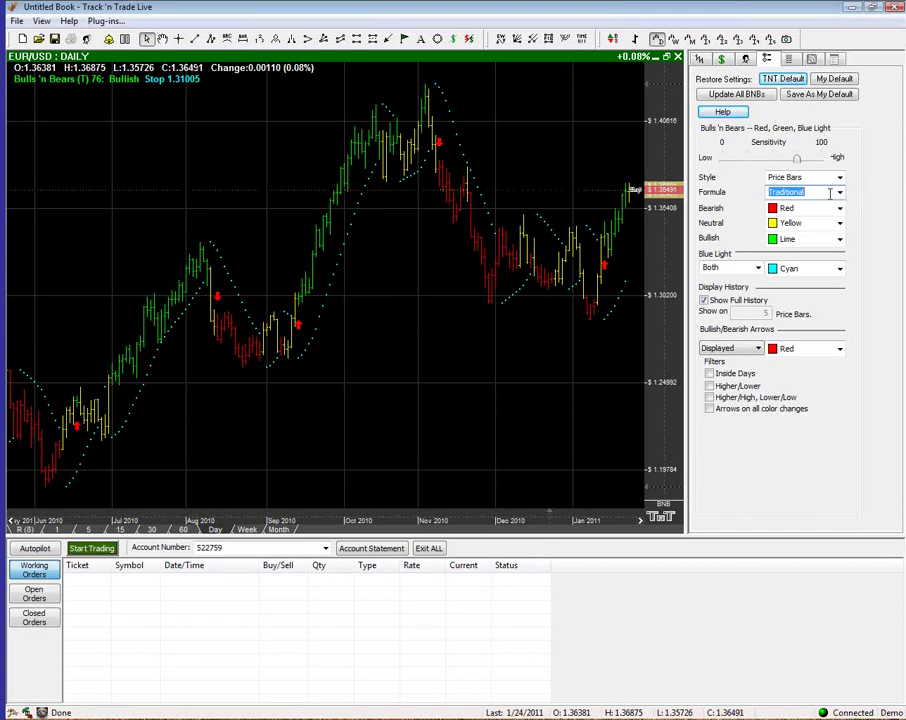
{"action": "left_click_drag", "start_coordinate": [799, 161], "coordinate": [798, 161]}
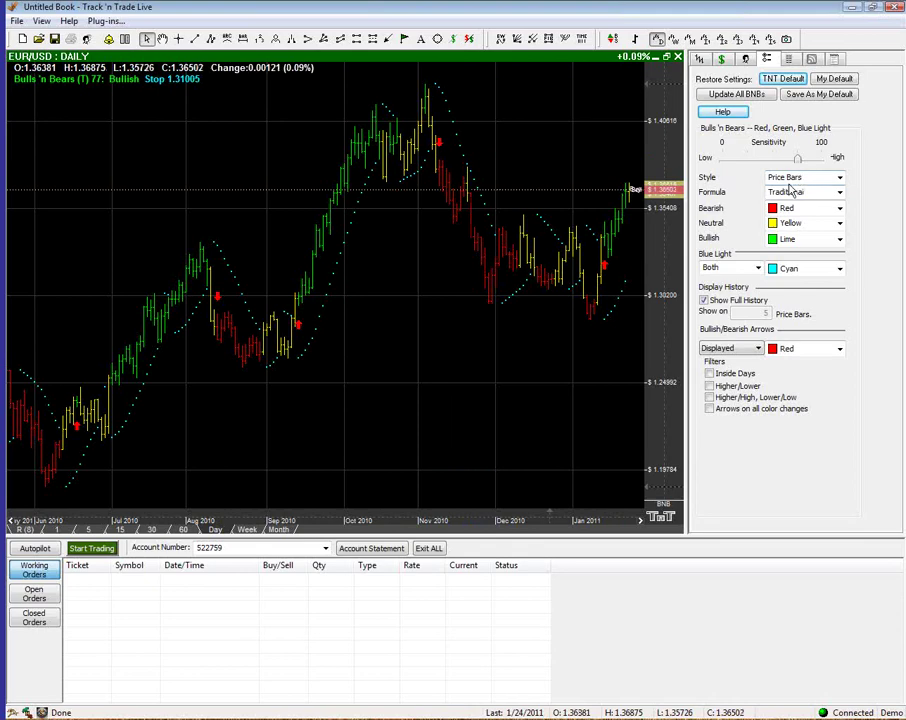
{"action": "right_click", "coordinate": [393, 294]}
Add the Advantage Lines overlay and stretch the chart for wider bars
{"action": "mouse_move", "coordinate": [441, 420]}
{"action": "left_click", "coordinate": [643, 424]}
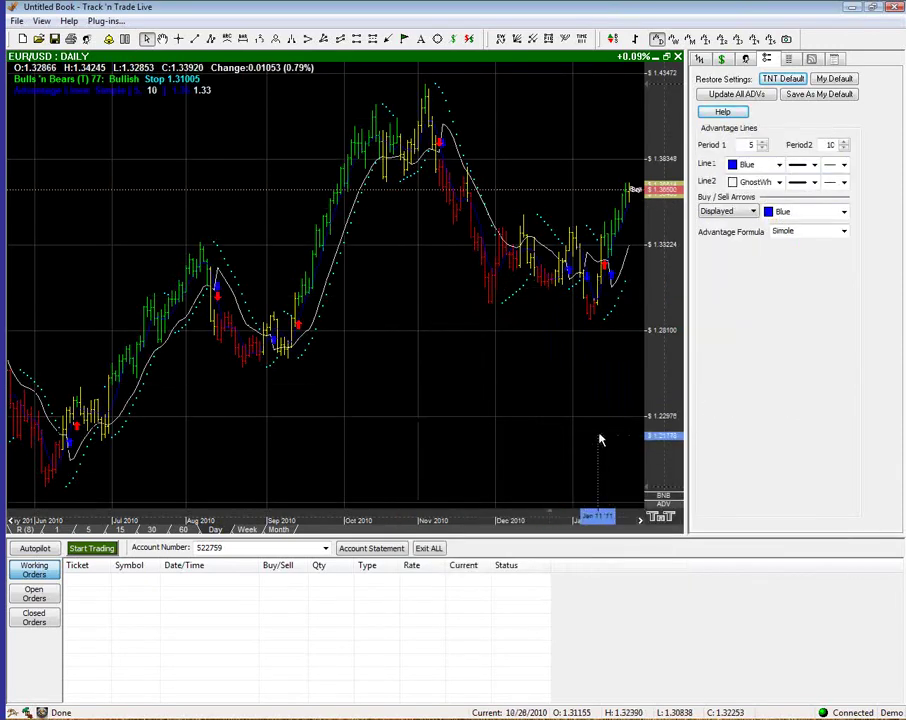
{"action": "left_click", "coordinate": [445, 433]}
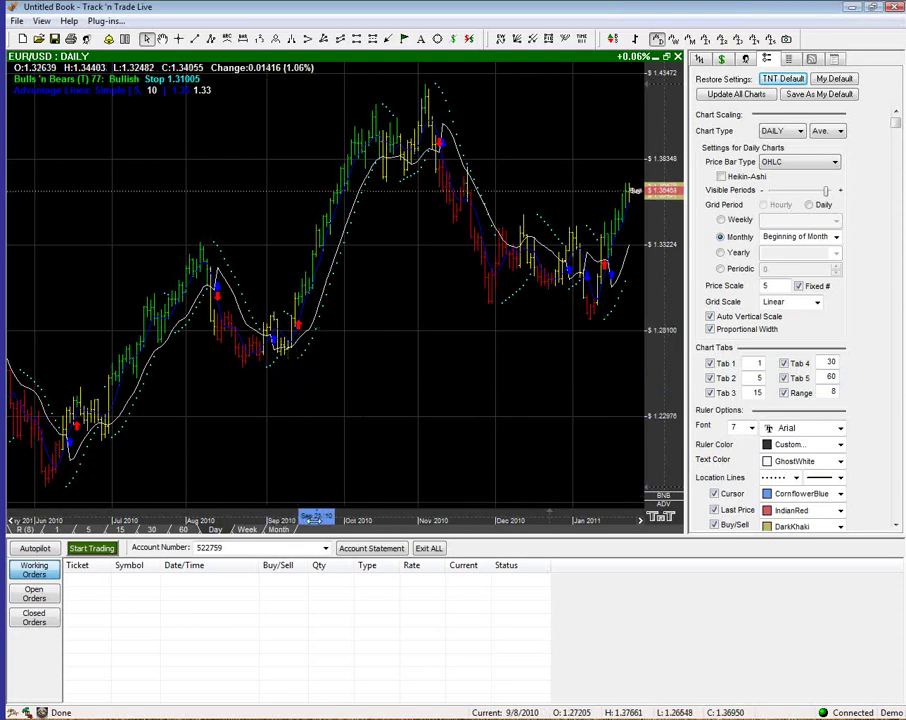
{"action": "left_click_drag", "start_coordinate": [272, 519], "coordinate": [318, 519]}
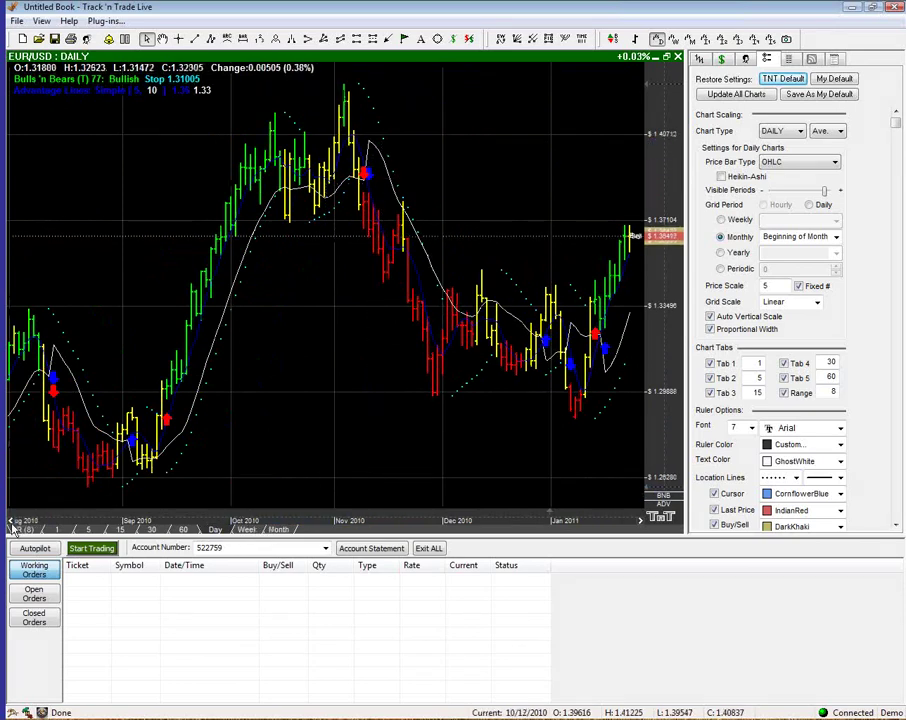
Zoom the chart and pan back to show roughly August to early December 2010
{"action": "scroll", "coordinate": [12, 523], "scroll_direction": "up", "scroll_amount": 2}
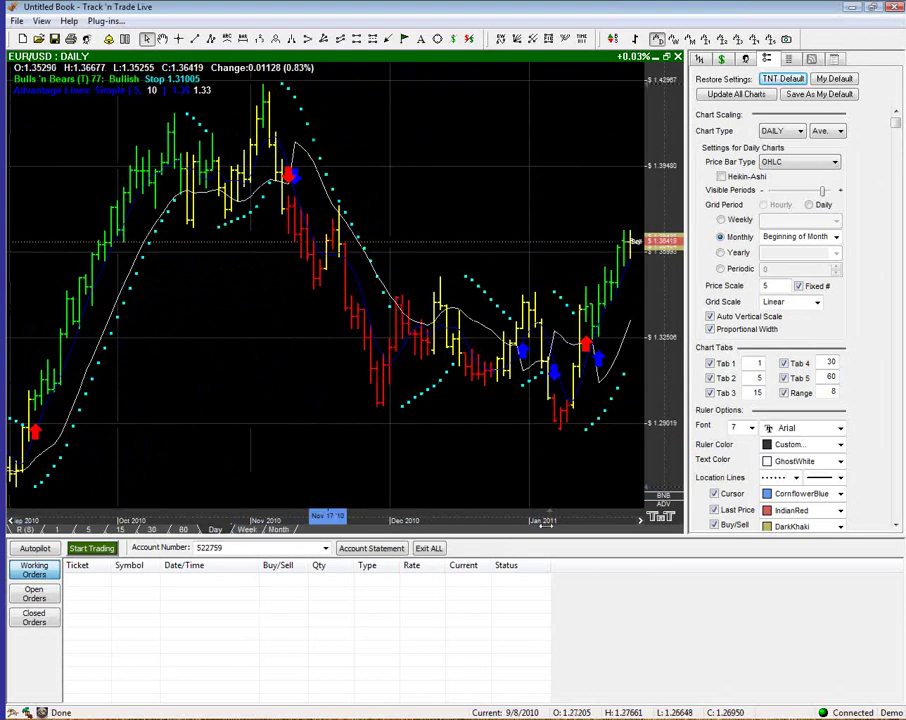
{"action": "scroll", "coordinate": [640, 522], "scroll_direction": "down", "scroll_amount": 2}
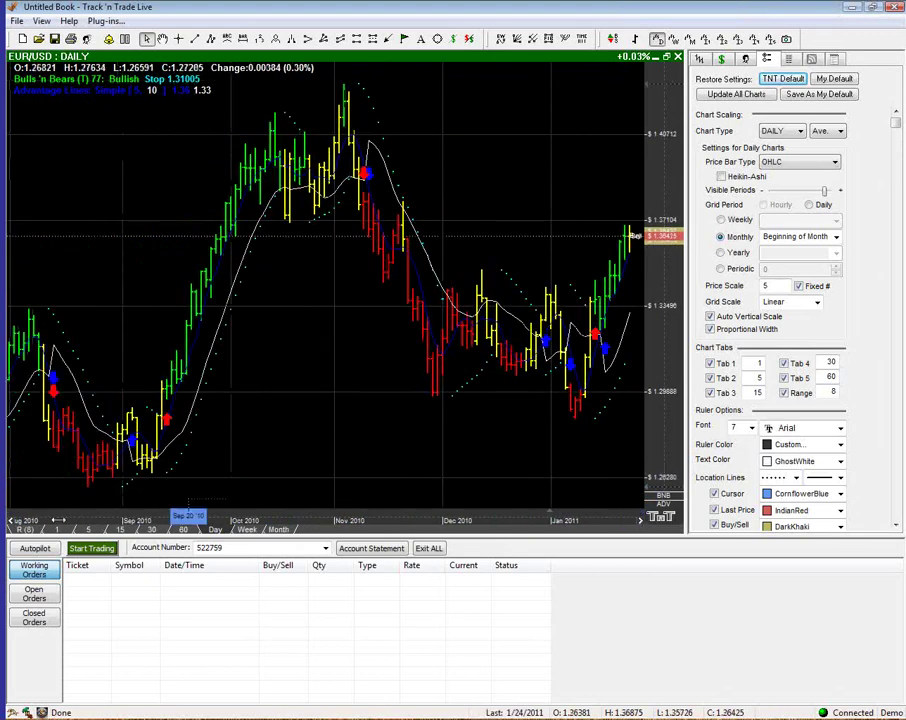
{"action": "scroll", "coordinate": [12, 523], "scroll_direction": "up", "scroll_amount": 2}
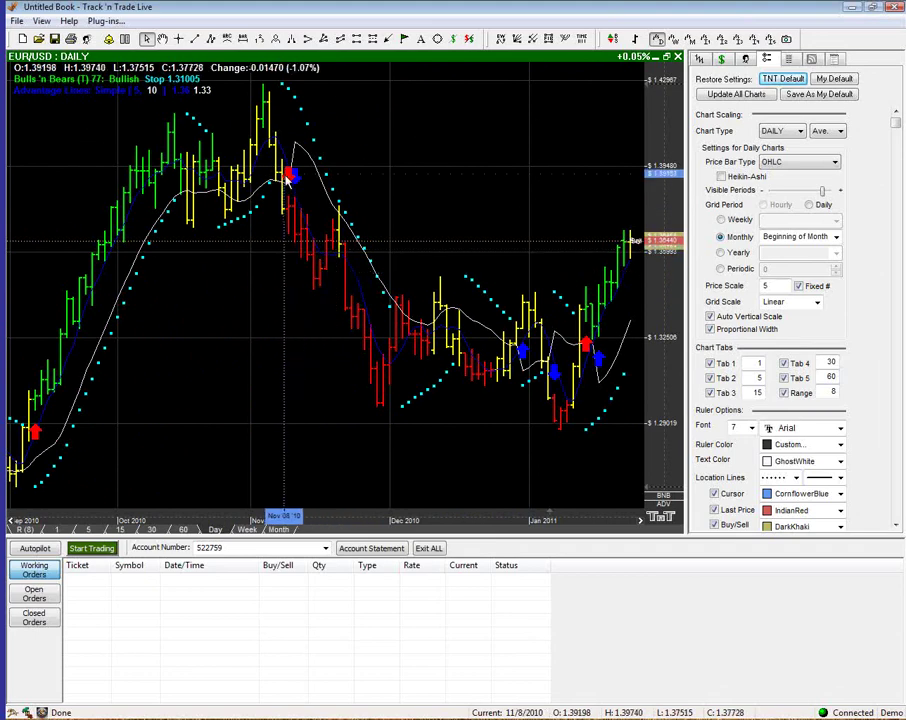
{"action": "left_click_drag", "start_coordinate": [278, 514], "coordinate": [470, 512]}
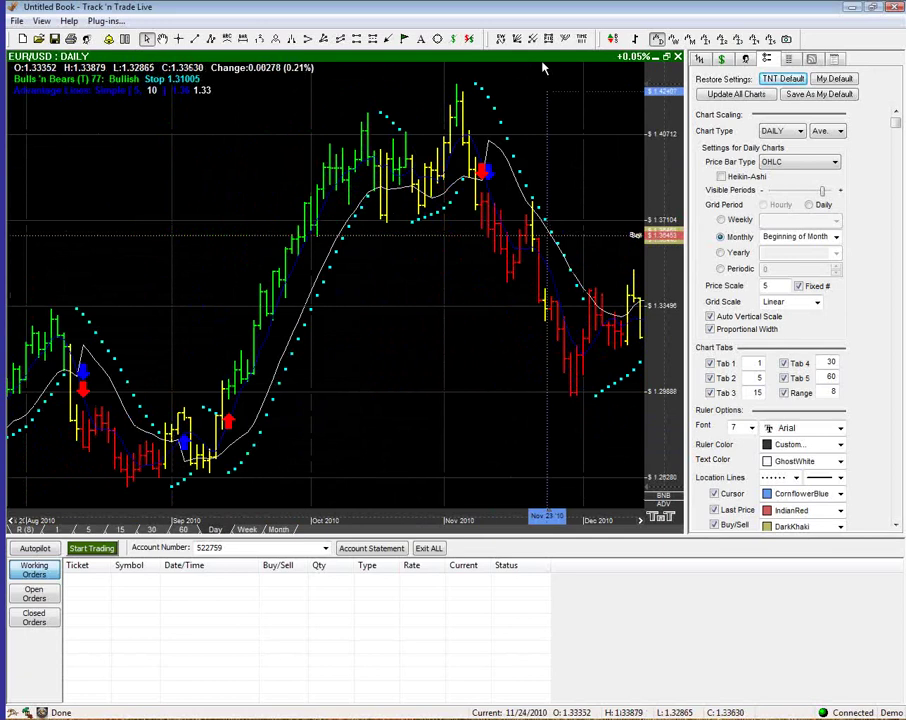
Draw ellipses around the early-August and early-September signal bars
{"action": "left_click", "coordinate": [438, 38]}
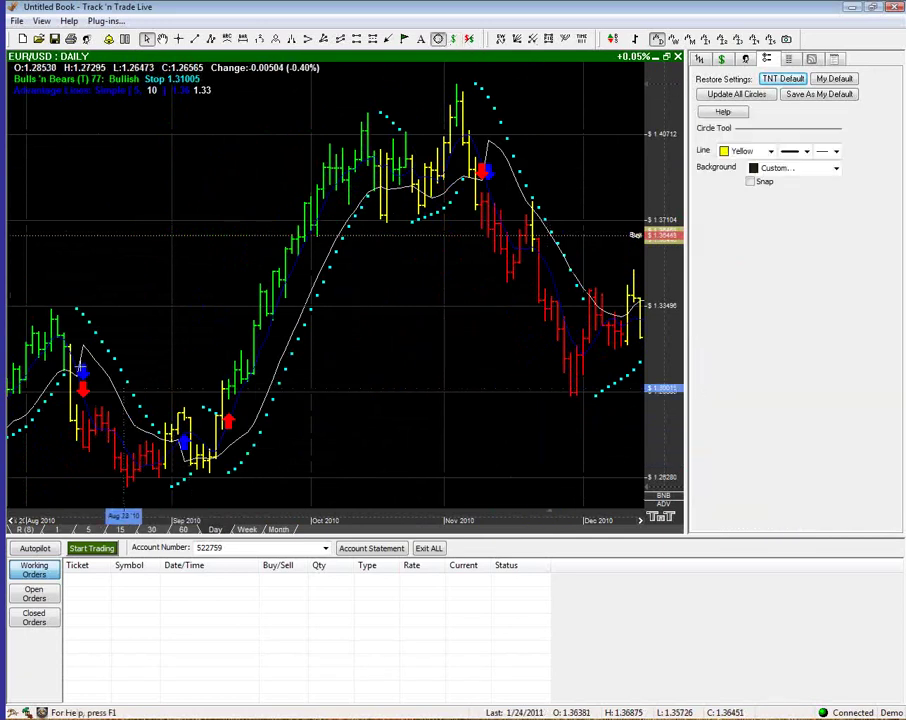
{"action": "mouse_move", "coordinate": [68, 330]}
{"action": "left_mouse_down"}
{"action": "mouse_move", "coordinate": [110, 437]}
{"action": "mouse_move", "coordinate": [101, 423]}
{"action": "left_mouse_up"}
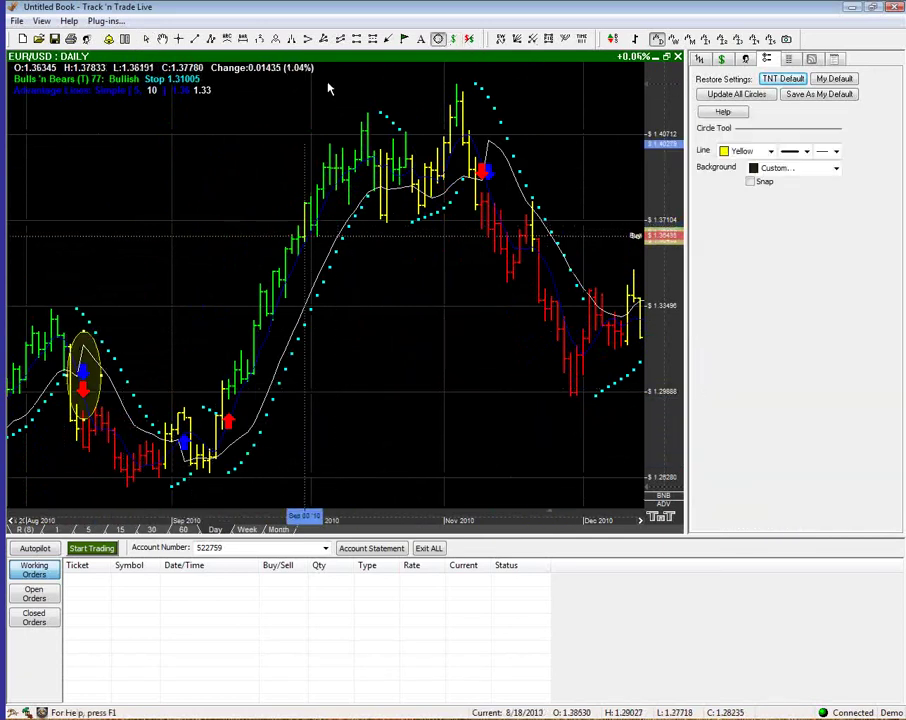
{"action": "left_click", "coordinate": [438, 38]}
{"action": "mouse_move", "coordinate": [160, 398]}
{"action": "left_mouse_down"}
{"action": "mouse_move", "coordinate": [250, 440]}
{"action": "mouse_move", "coordinate": [259, 463]}
{"action": "left_mouse_up"}
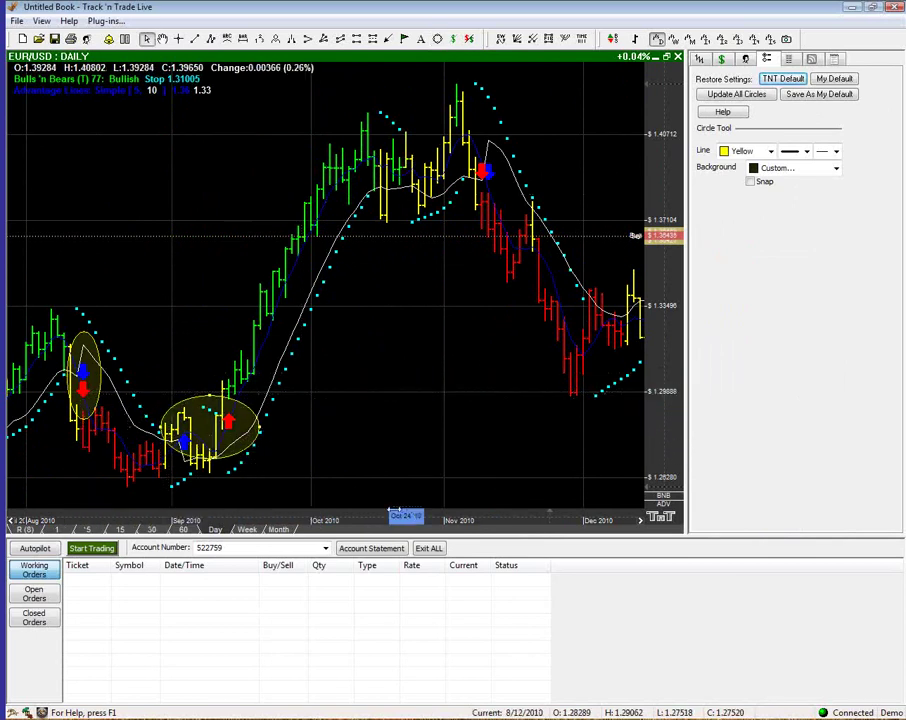
{"action": "scroll", "coordinate": [400, 480], "scroll_direction": "down", "scroll_amount": 3}
Measure dollar moves: 1.30100 to 1.38710, the November-to-January drop, and a rise from 1.35740
{"action": "left_click", "coordinate": [453, 38]}
{"action": "left_click_drag", "start_coordinate": [160, 385], "coordinate": [410, 180]}
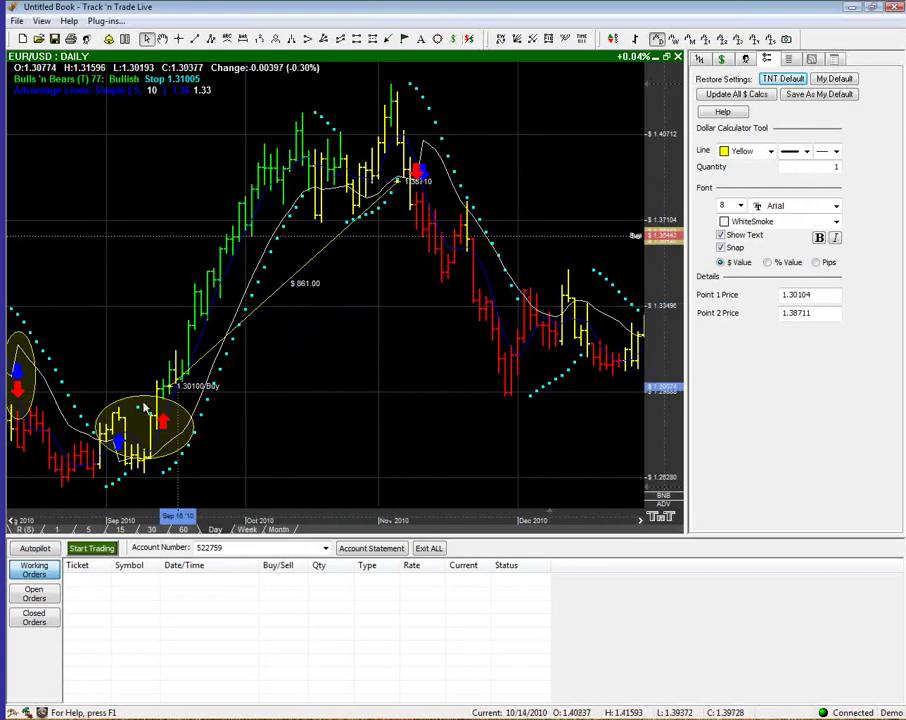
{"action": "left_click_drag", "start_coordinate": [362, 512], "coordinate": [233, 514]}
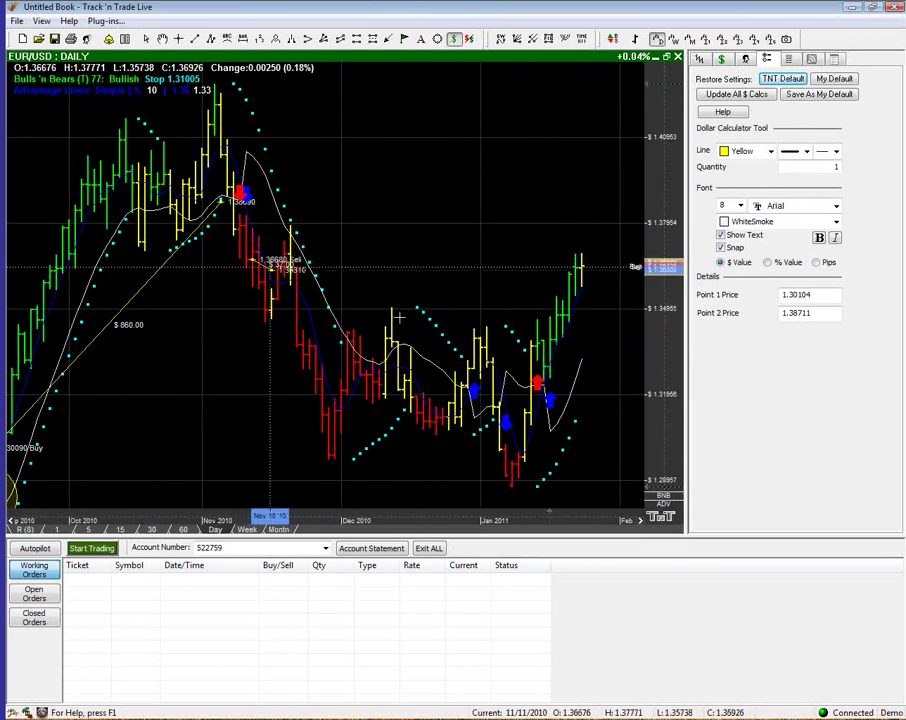
{"action": "mouse_move", "coordinate": [256, 265]}
{"action": "left_mouse_down"}
{"action": "mouse_move", "coordinate": [488, 440]}
{"action": "mouse_move", "coordinate": [482, 455]}
{"action": "mouse_move", "coordinate": [494, 462]}
{"action": "mouse_move", "coordinate": [520, 395]}
{"action": "mouse_move", "coordinate": [537, 378]}
{"action": "left_mouse_up"}
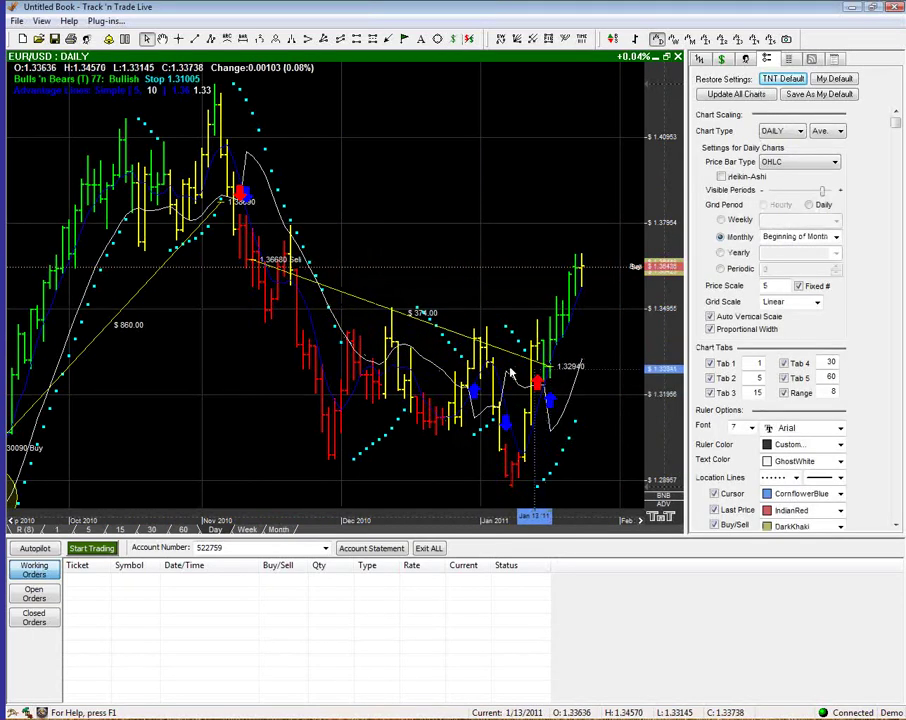
{"action": "left_click", "coordinate": [457, 38]}
{"action": "mouse_move", "coordinate": [390, 287]}
{"action": "left_mouse_down"}
{"action": "mouse_move", "coordinate": [382, 150]}
{"action": "mouse_move", "coordinate": [391, 142]}
{"action": "left_mouse_up"}
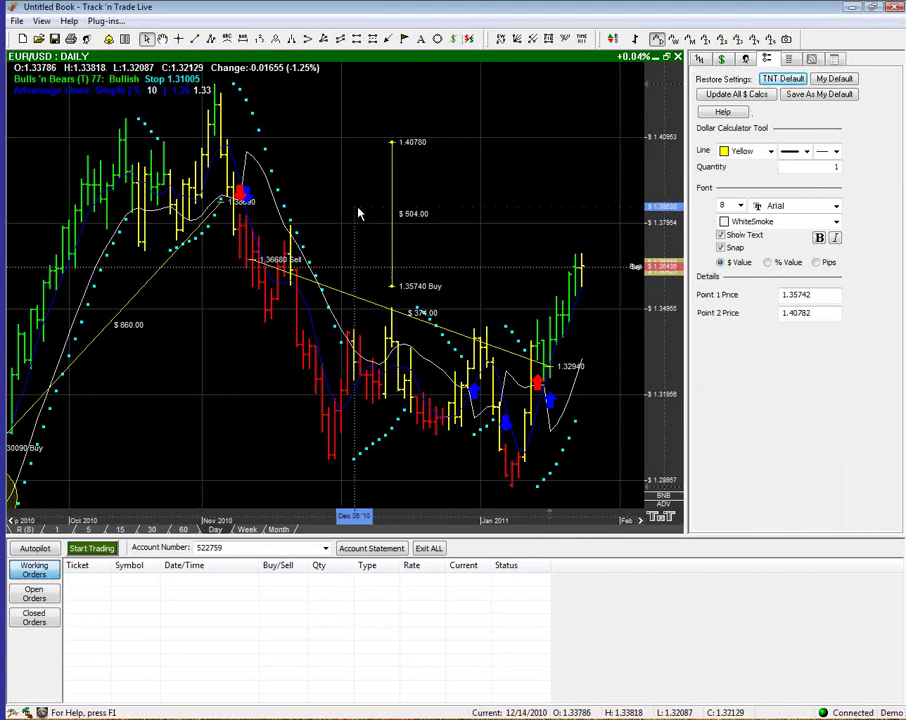
Delete the trial dollar measurement lines
{"action": "key", "text": "Delete"}
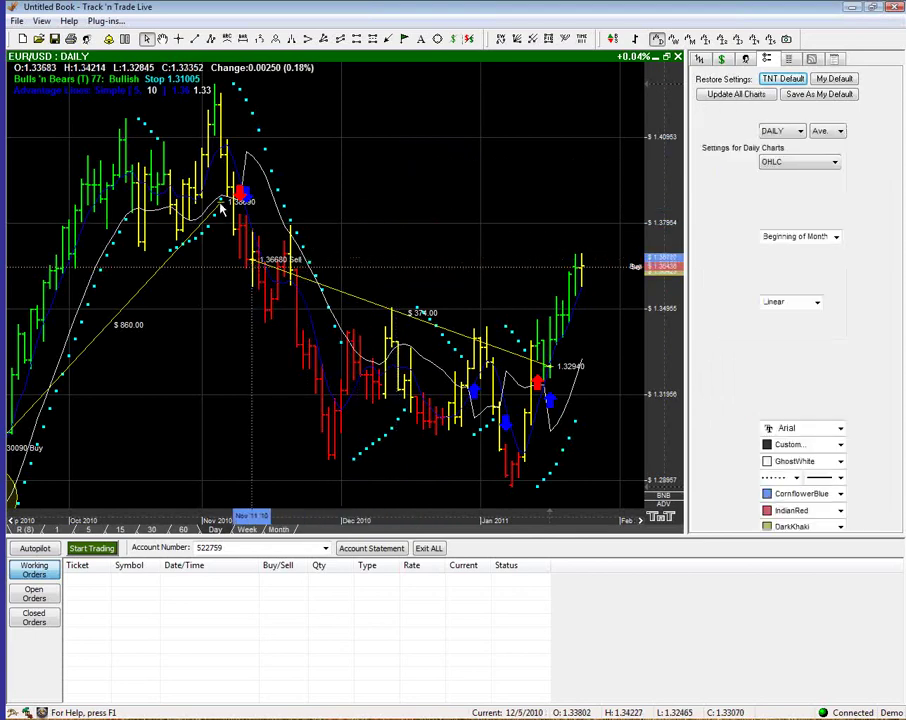
{"action": "key", "text": "Delete"}
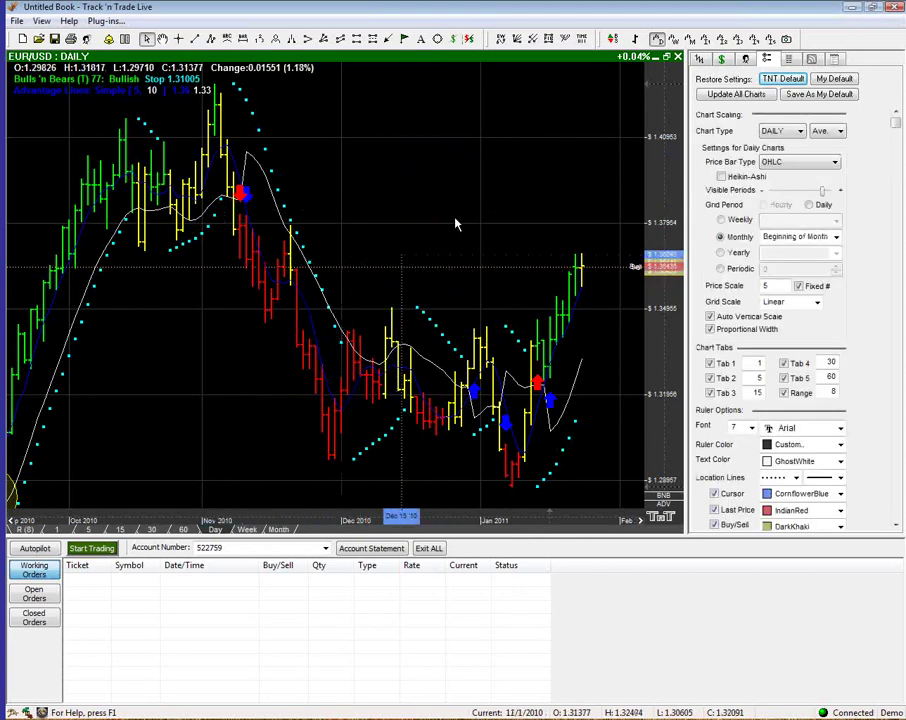
{"action": "left_click", "coordinate": [437, 39]}
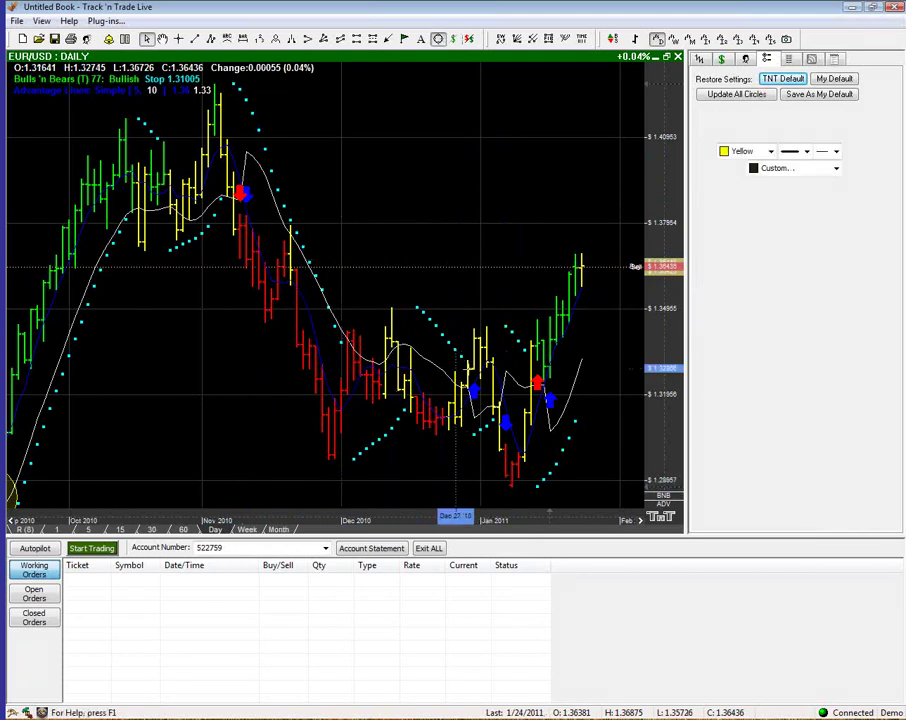
Circle the late-December signal bars, measure the fall from 1.33950 to 1.29500, then delete it
{"action": "left_click_drag", "start_coordinate": [456, 356], "coordinate": [487, 415]}
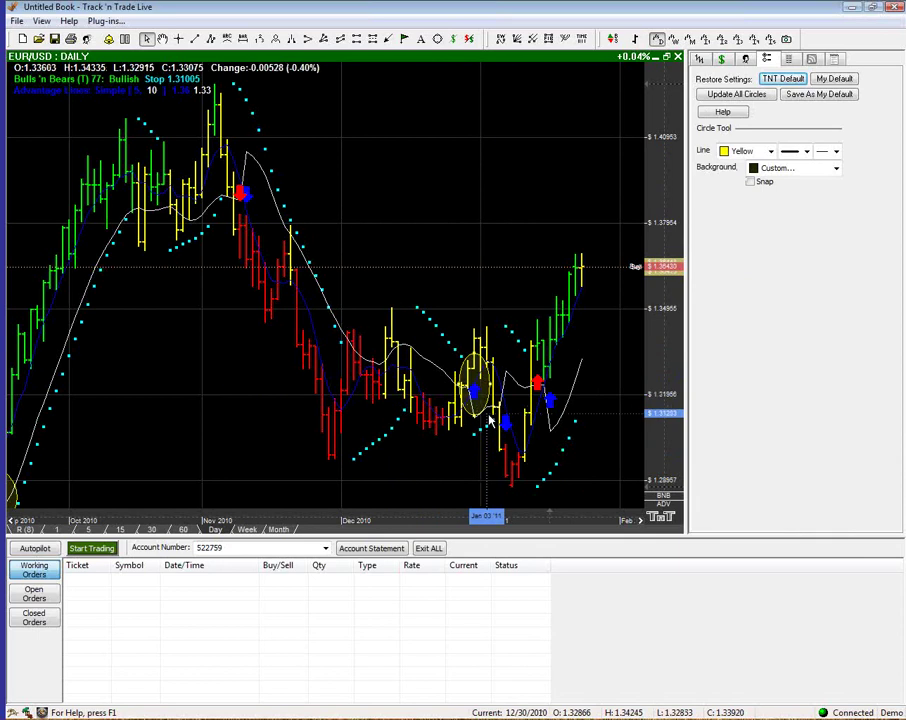
{"action": "left_click", "coordinate": [454, 39]}
{"action": "mouse_move", "coordinate": [480, 337]}
{"action": "left_mouse_down"}
{"action": "mouse_move", "coordinate": [484, 468]}
{"action": "mouse_move", "coordinate": [500, 478]}
{"action": "mouse_move", "coordinate": [510, 467]}
{"action": "left_mouse_up"}
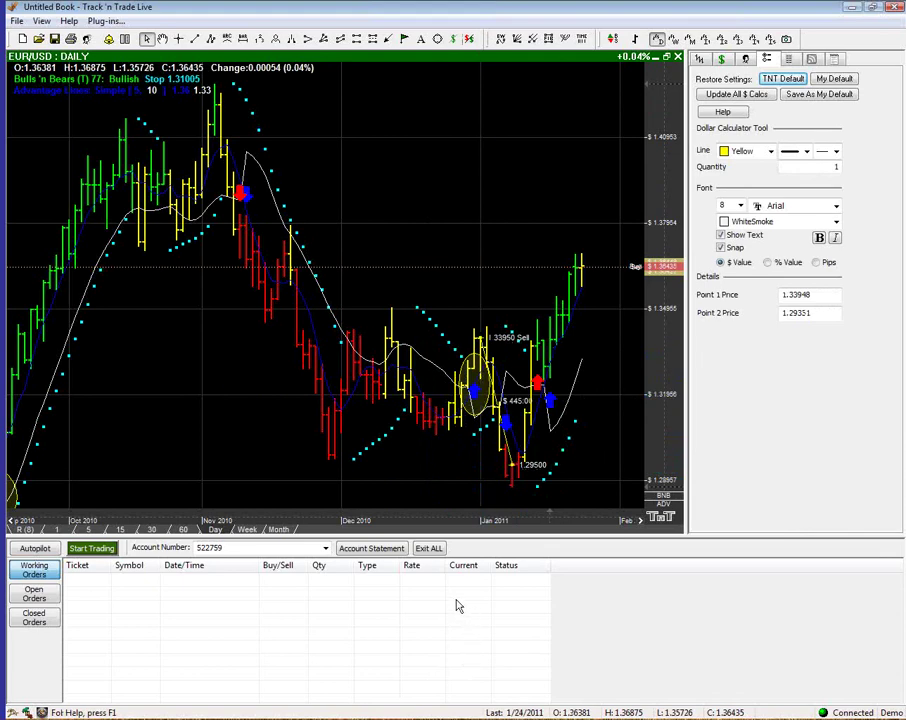
{"action": "key", "text": "Delete"}
Circle the mid-January signal bars, measure the rise from the 1.33870 buy, then remove it
{"action": "left_click", "coordinate": [437, 39]}
{"action": "left_click_drag", "start_coordinate": [562, 415], "coordinate": [560, 421]}
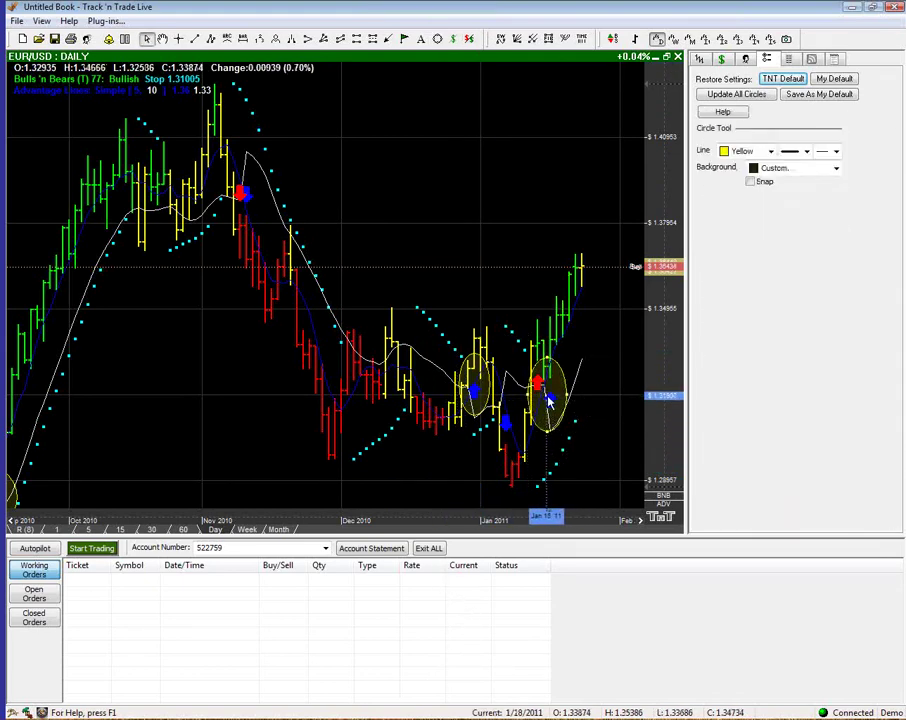
{"action": "left_click", "coordinate": [453, 39]}
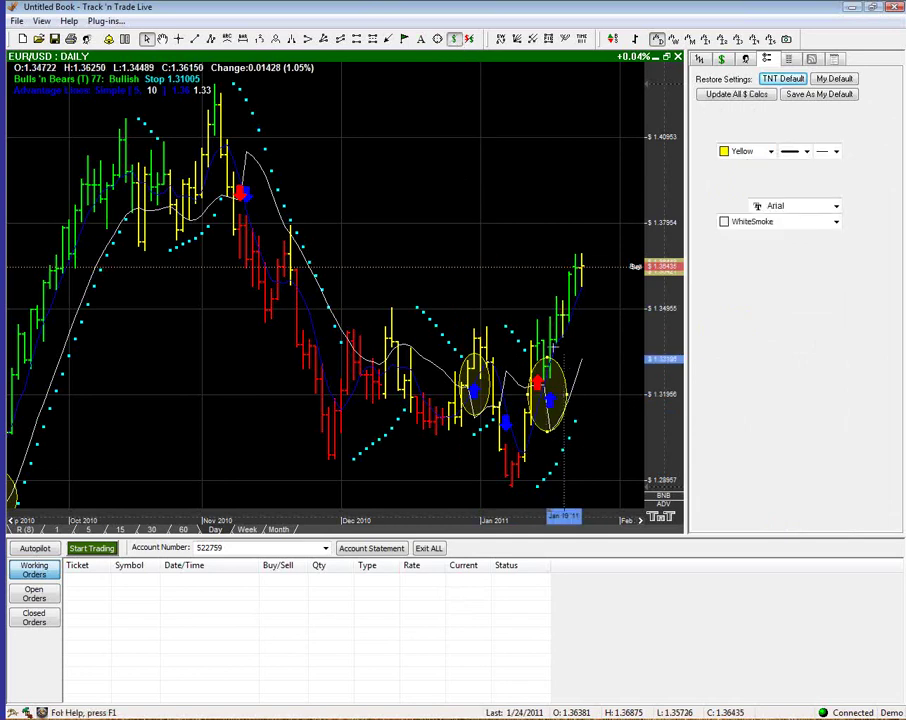
{"action": "left_click_drag", "start_coordinate": [580, 339], "coordinate": [599, 270]}
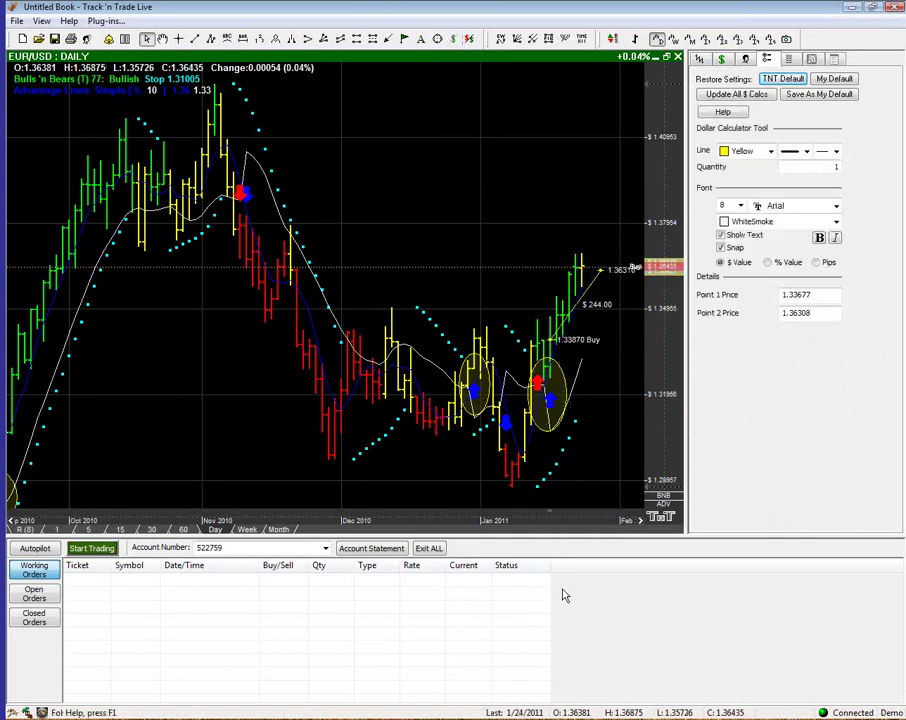
{"action": "key", "text": "ctrl+z"}
{"action": "key", "text": "ctrl+z"}
{"action": "key", "text": "ctrl+z"}
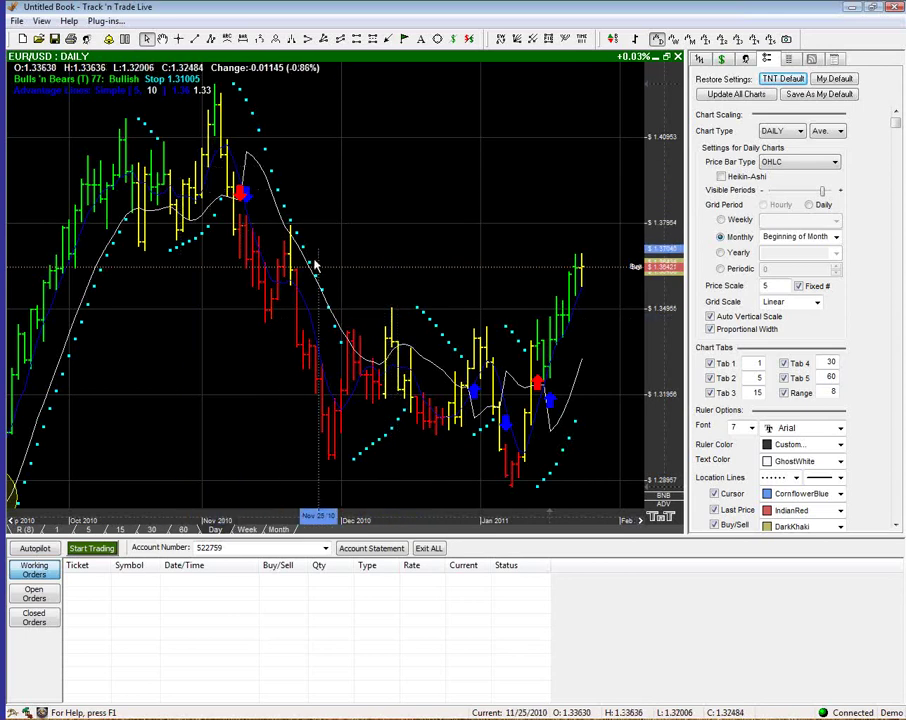
Add the Zig Zag overlay to the EUR/USD daily chart through Chart Overlays
{"action": "mouse_move", "coordinate": [330, 515]}
{"action": "left_mouse_down"}
{"action": "mouse_move", "coordinate": [300, 513]}
{"action": "mouse_move", "coordinate": [290, 348]}
{"action": "left_mouse_up"}
{"action": "right_click", "coordinate": [290, 347]}
{"action": "mouse_move", "coordinate": [358, 479]}
{"action": "left_click", "coordinate": [314, 266]}
{"action": "right_click", "coordinate": [314, 266]}
{"action": "mouse_move", "coordinate": [420, 388]}
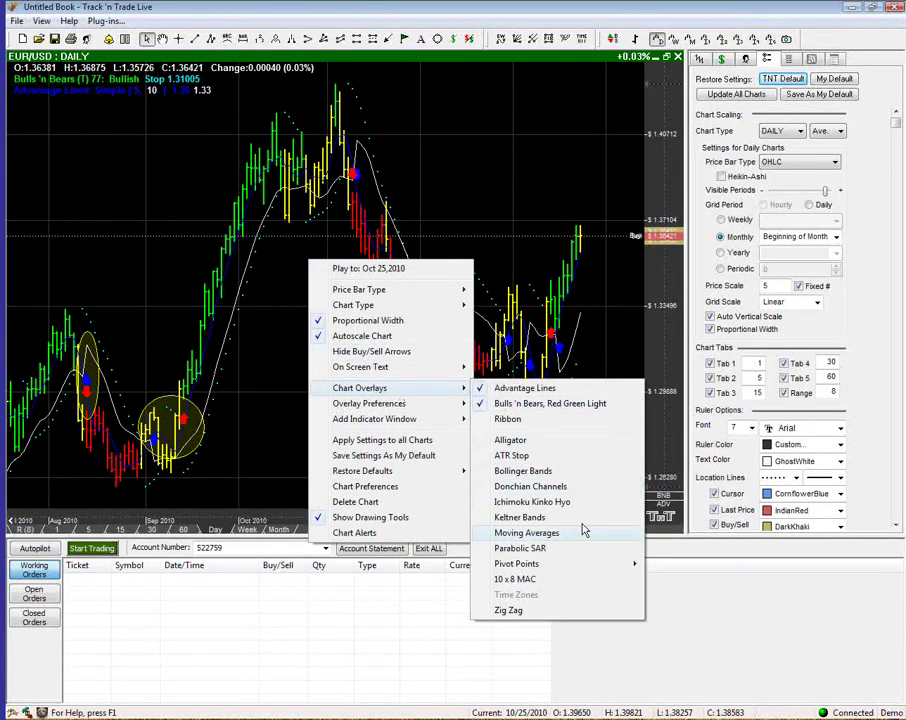
{"action": "left_click", "coordinate": [508, 610]}
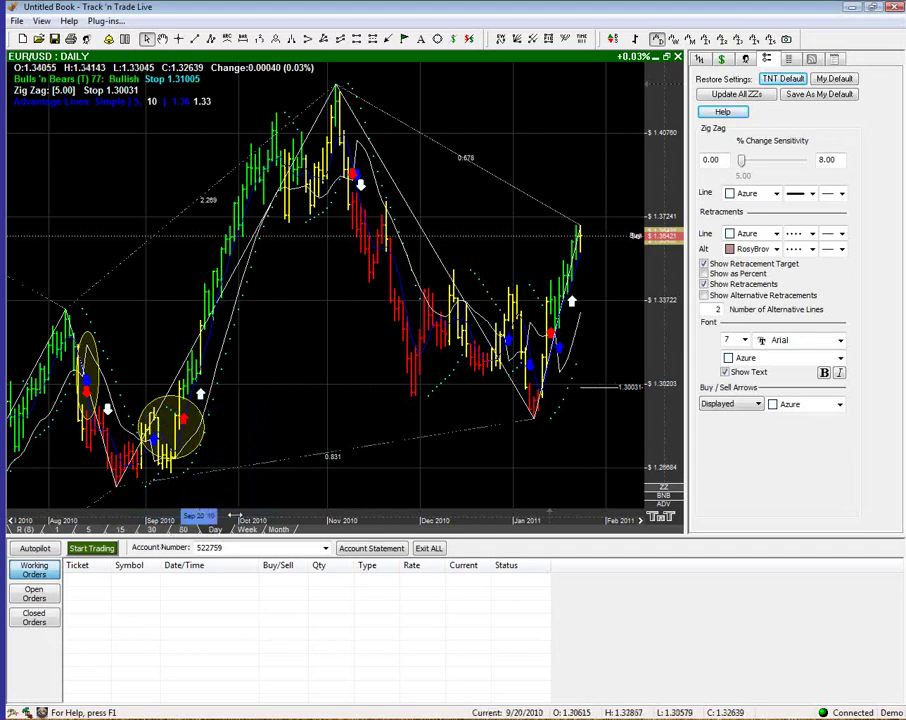
Pan the chart across the Apr–Dec 2010 Zig Zag swings
{"action": "left_click_drag", "start_coordinate": [198, 514], "coordinate": [293, 514]}
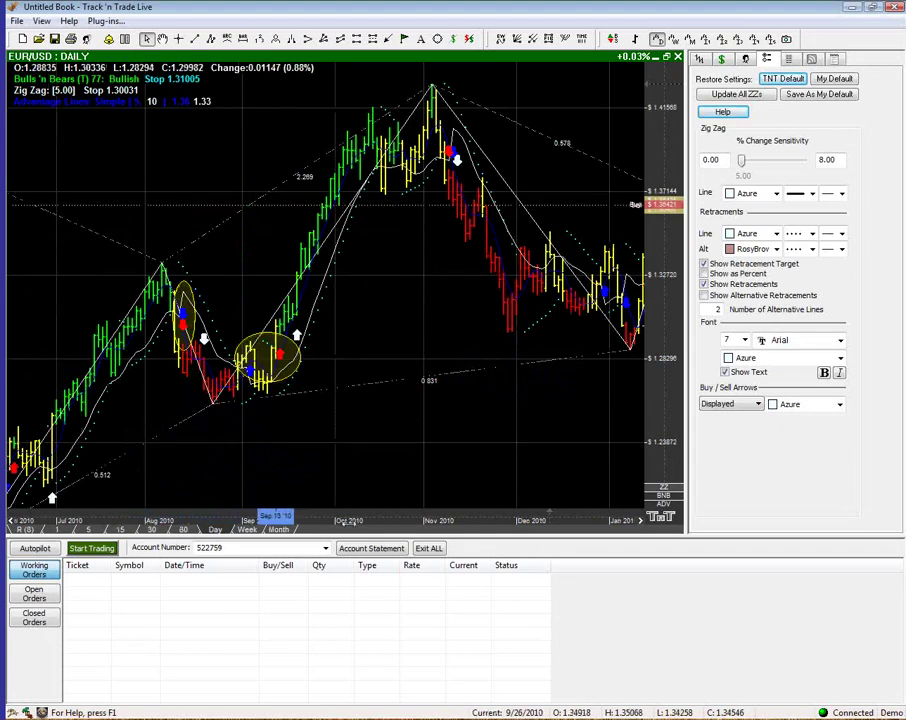
{"action": "left_click_drag", "start_coordinate": [415, 530], "coordinate": [549, 529]}
{"action": "left_click_drag", "start_coordinate": [470, 510], "coordinate": [293, 400]}
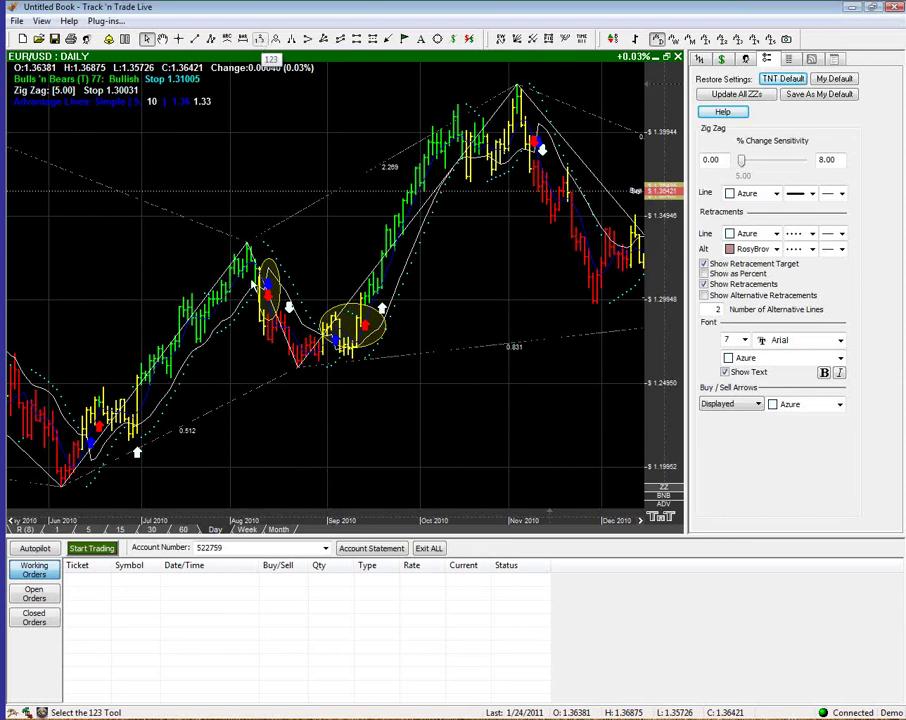
{"action": "scroll", "coordinate": [290, 515], "scroll_direction": "down", "scroll_amount": 3}
Replay the chart to Oct 20, Oct 07 and Nov 07, settling on Oct 17, 2010
{"action": "left_click_drag", "start_coordinate": [290, 515], "coordinate": [475, 495]}
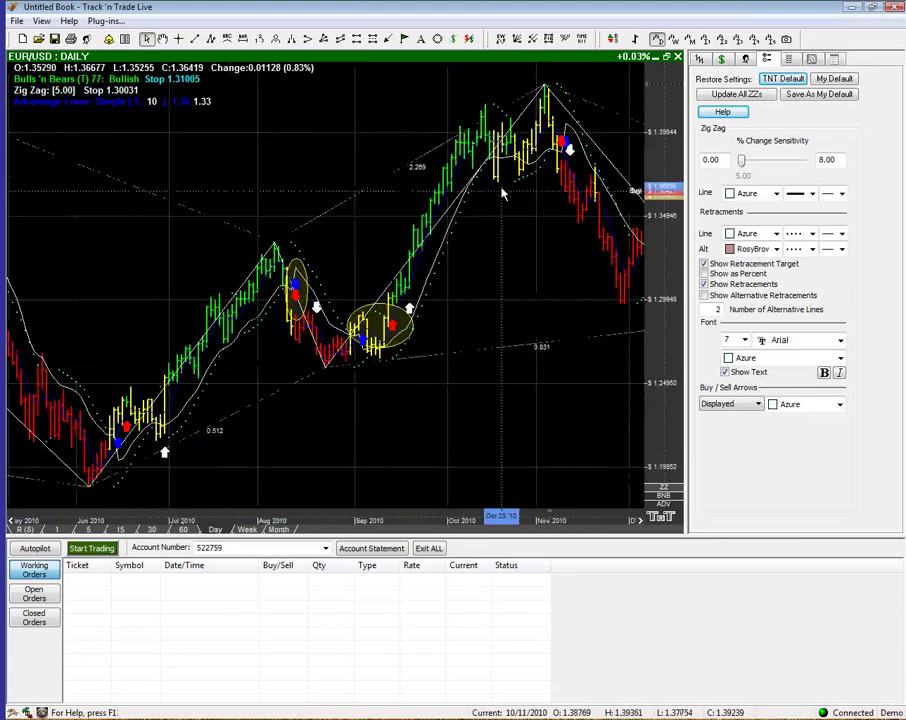
{"action": "right_click", "coordinate": [520, 200]}
{"action": "left_click", "coordinate": [523, 199]}
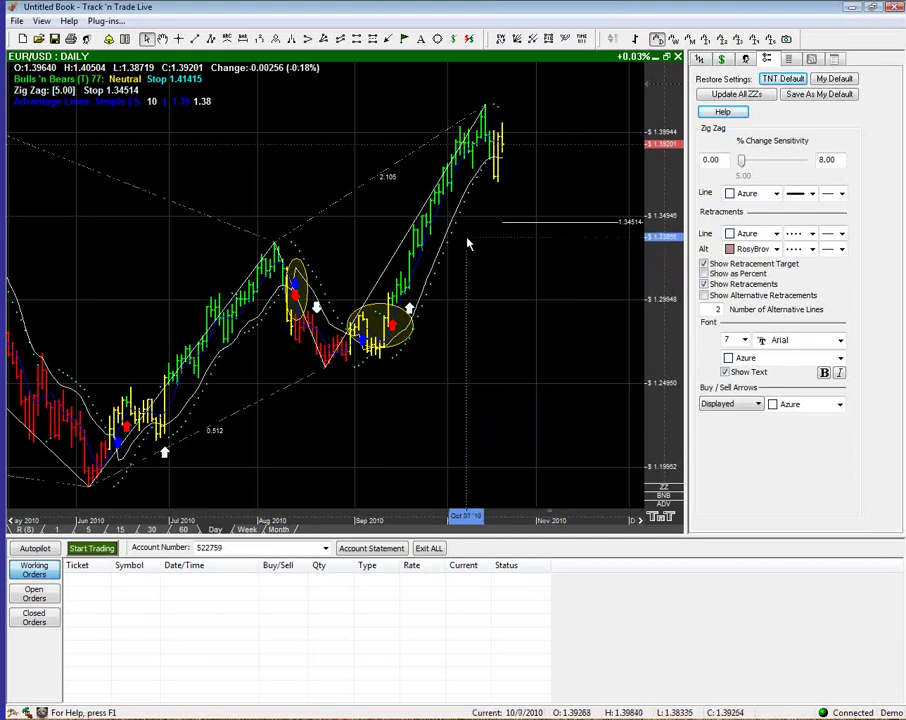
{"action": "right_click", "coordinate": [467, 242]}
{"action": "left_click", "coordinate": [489, 250]}
{"action": "right_click", "coordinate": [553, 185]}
{"action": "left_click", "coordinate": [581, 195]}
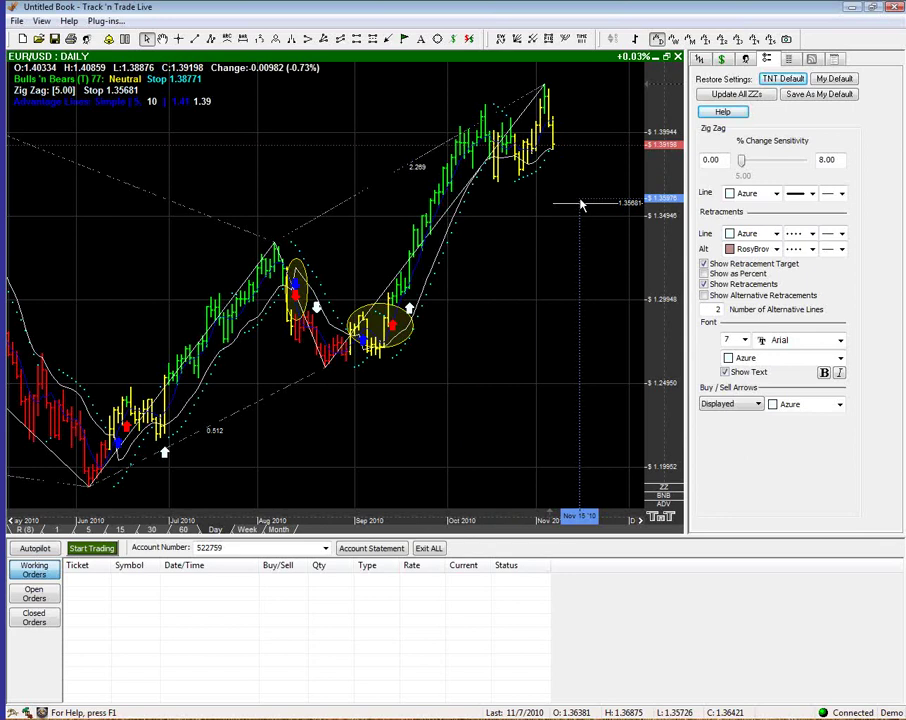
{"action": "right_click", "coordinate": [491, 241]}
{"action": "left_click", "coordinate": [512, 248]}
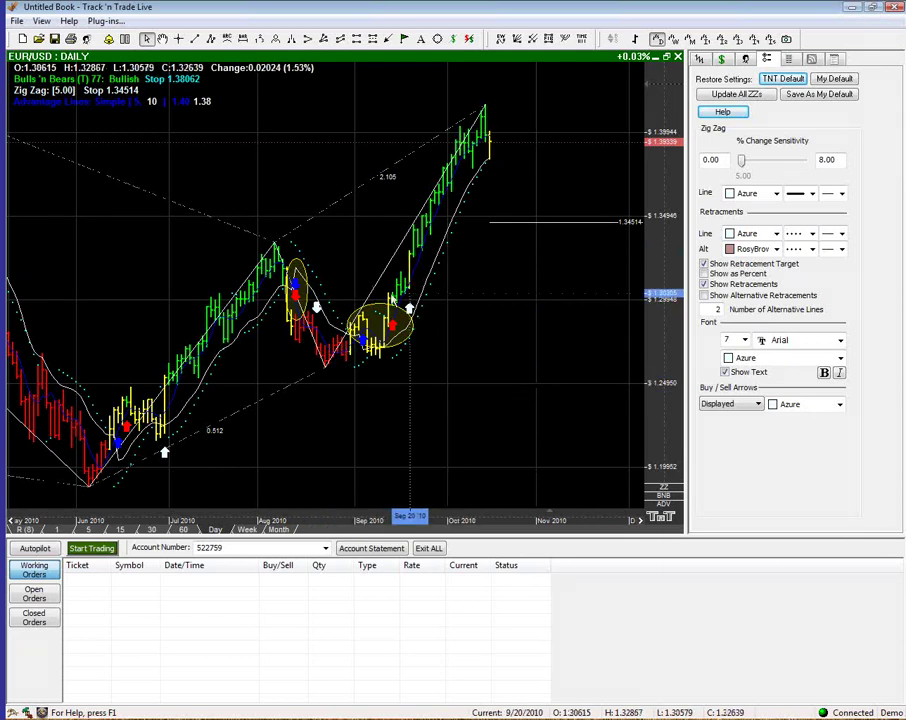
{"action": "right_click", "coordinate": [294, 397]}
Turn off the Bulls 'n Bears ribbon and Advantage Lines overlays, leaving only Zig Zag
{"action": "mouse_move", "coordinate": [350, 517]}
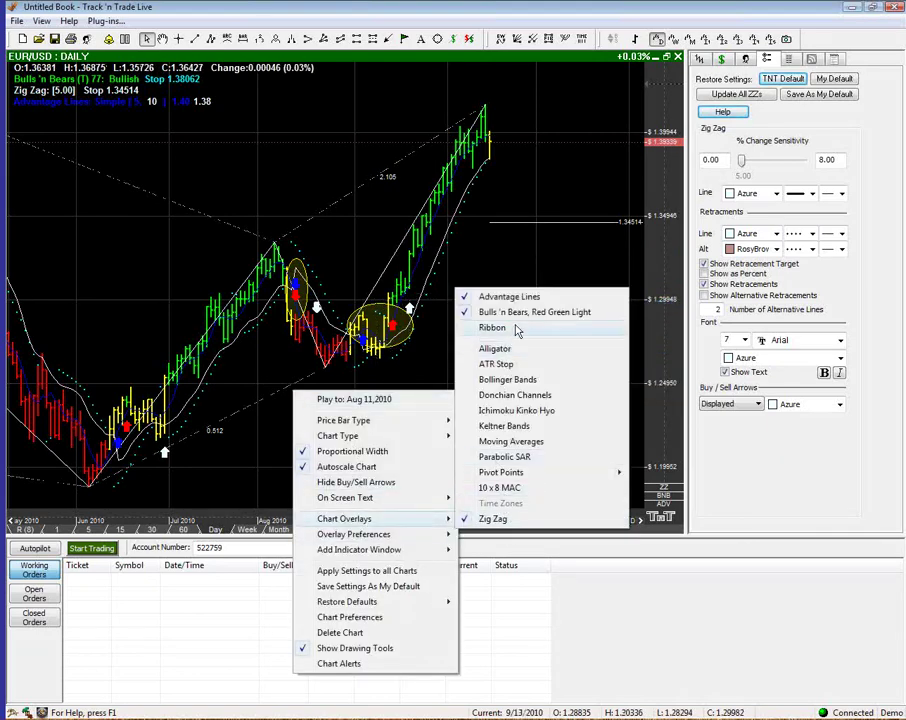
{"action": "left_click", "coordinate": [517, 329]}
{"action": "right_click", "coordinate": [333, 404]}
{"action": "mouse_move", "coordinate": [384, 530]}
{"action": "left_click", "coordinate": [538, 316]}
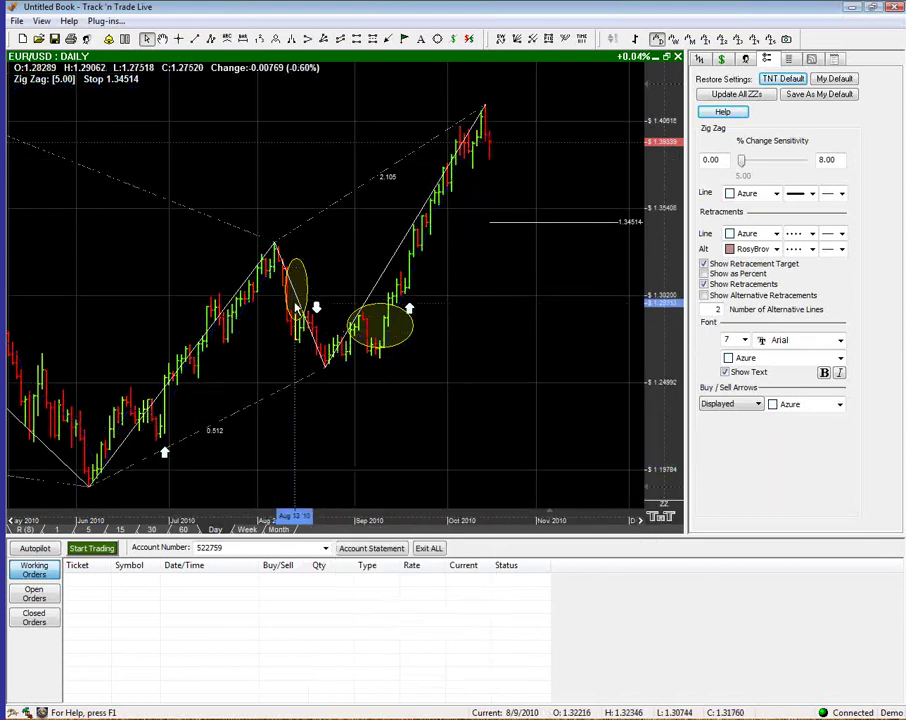
{"action": "left_click", "coordinate": [376, 327]}
Pan the chart back to show mid-2009 through early 2010
{"action": "left_click_drag", "start_coordinate": [234, 515], "coordinate": [312, 515]}
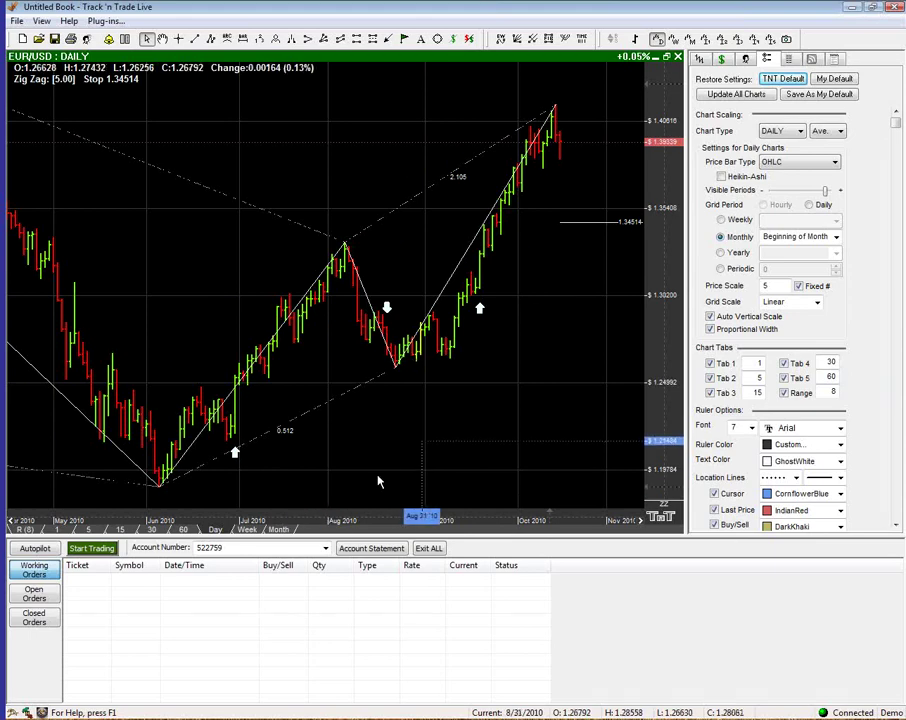
{"action": "left_click_drag", "start_coordinate": [200, 514], "coordinate": [504, 489]}
{"action": "left_click", "coordinate": [641, 520]}
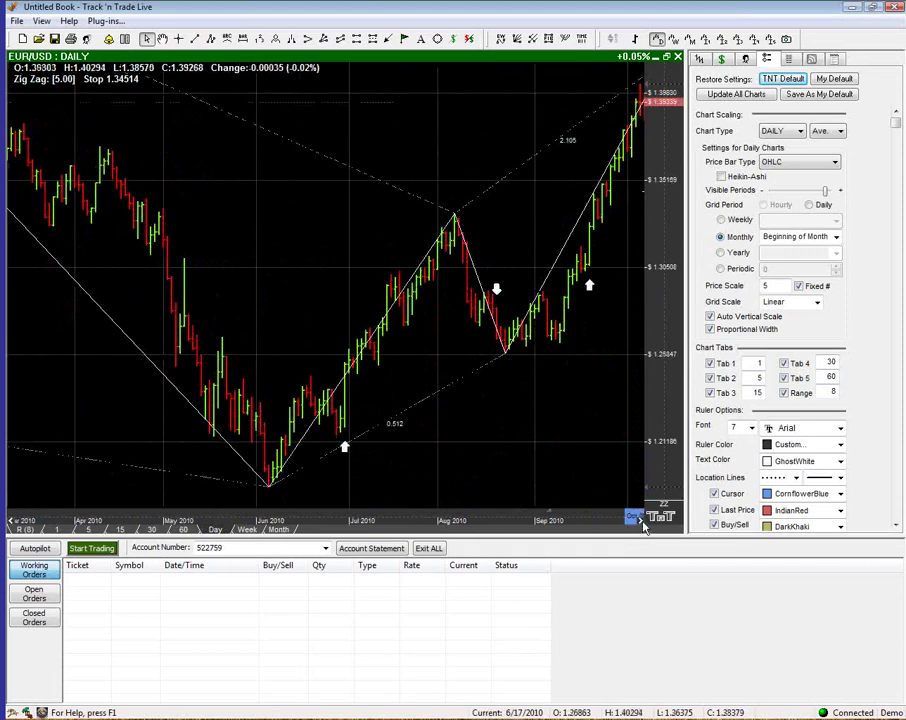
{"action": "scroll", "coordinate": [645, 527], "scroll_direction": "up", "scroll_amount": 5}
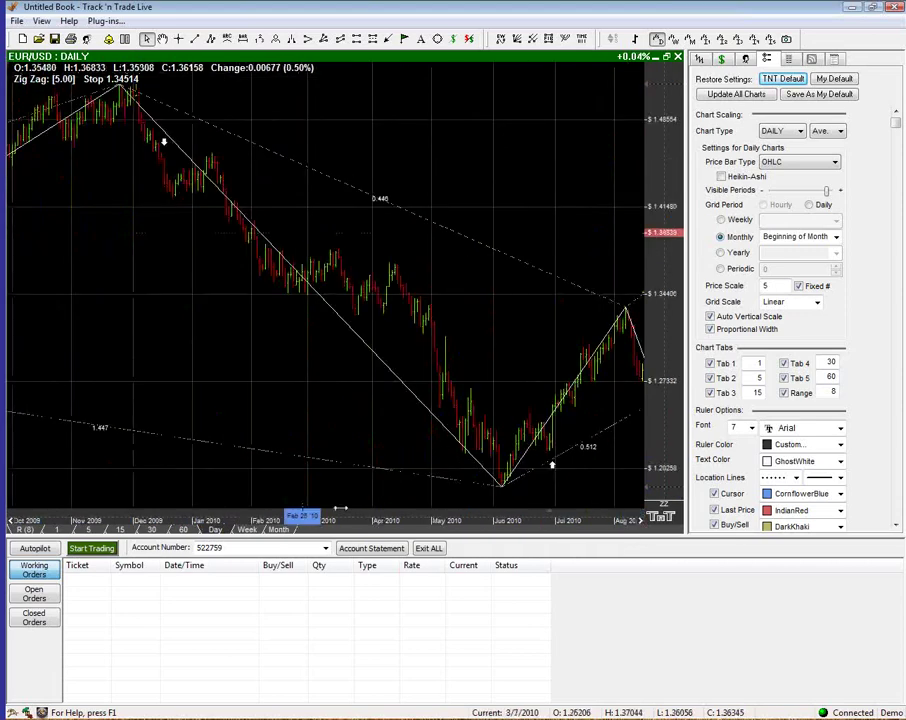
{"action": "left_click_drag", "start_coordinate": [340, 511], "coordinate": [650, 514]}
Measure the gain from the May 2009 1.36270 buy to mid-December 2009 (about $709), then clear it
{"action": "left_click", "coordinate": [455, 41]}
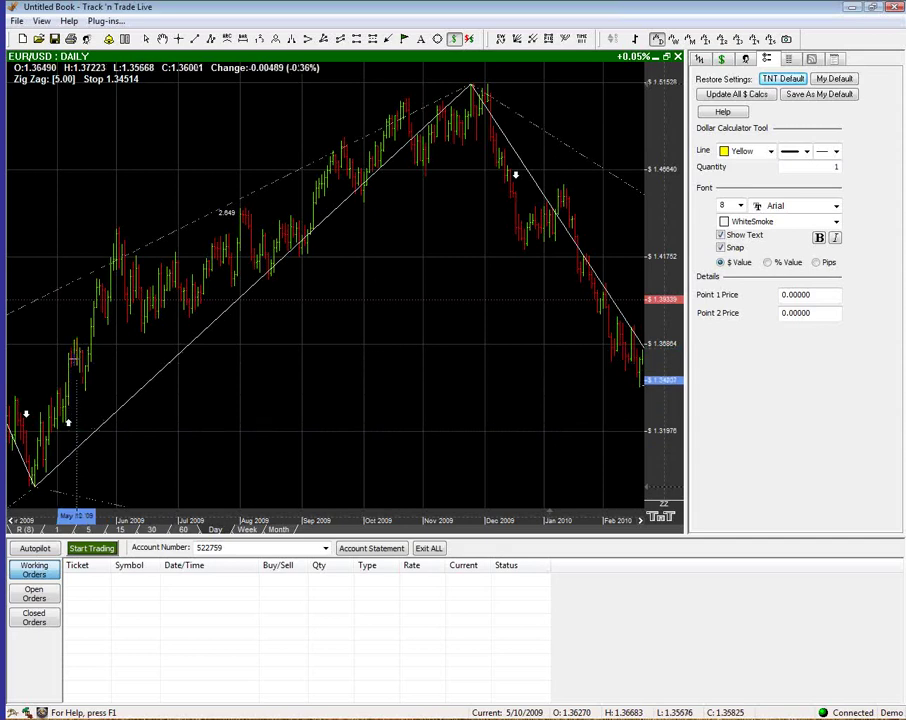
{"action": "left_click_drag", "start_coordinate": [72, 354], "coordinate": [518, 229]}
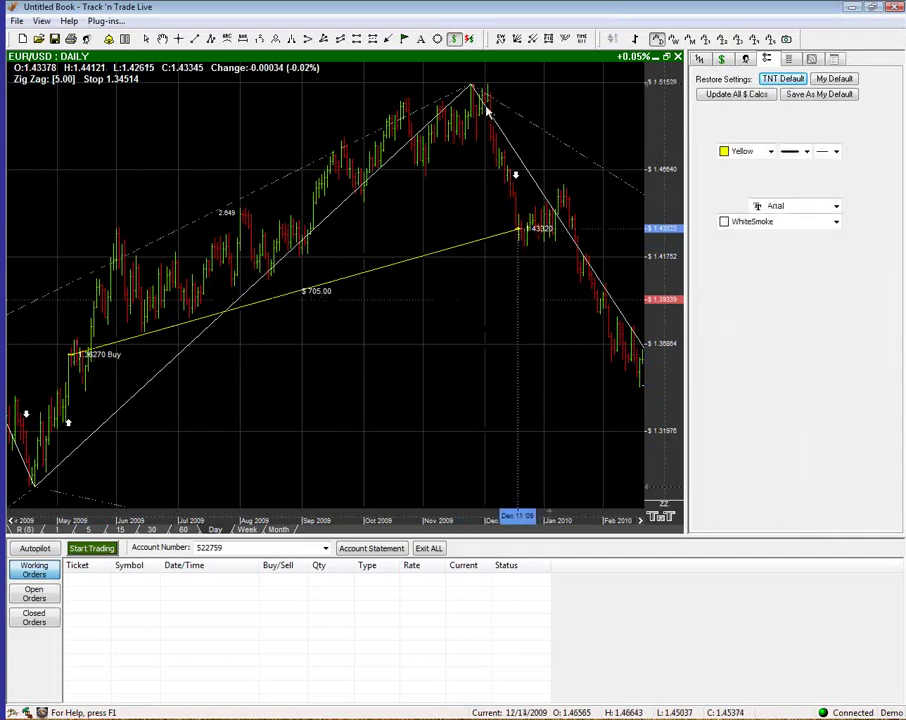
{"action": "mouse_move", "coordinate": [487, 112]}
{"action": "left_mouse_down"}
{"action": "mouse_move", "coordinate": [480, 90]}
{"action": "mouse_move", "coordinate": [485, 97]}
{"action": "left_mouse_up"}
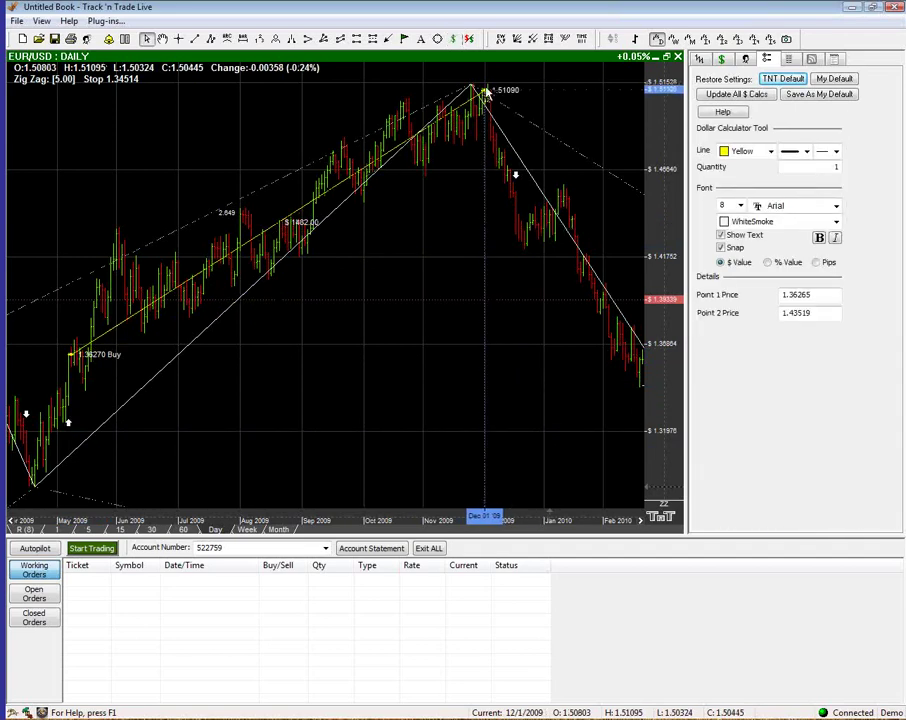
{"action": "left_click_drag", "start_coordinate": [485, 97], "coordinate": [516, 348]}
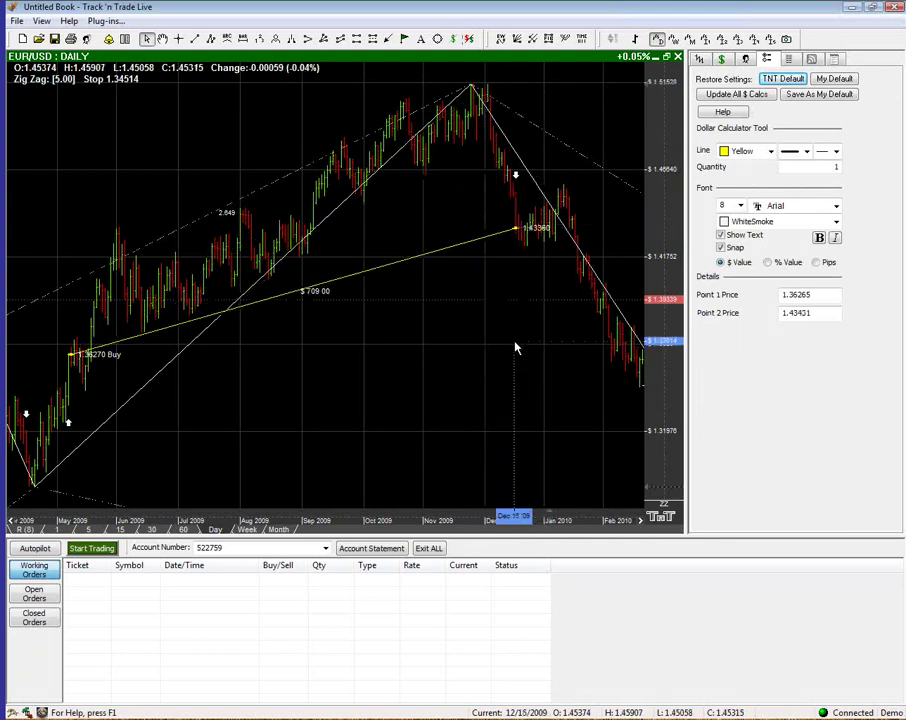
{"action": "left_click_drag", "start_coordinate": [516, 348], "coordinate": [516, 348]}
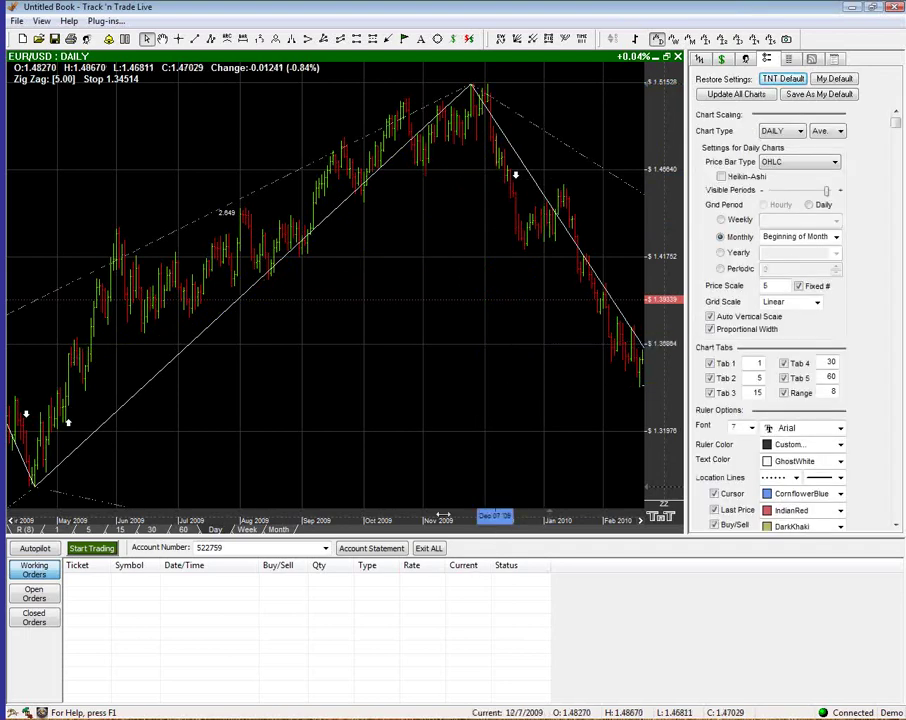
{"action": "scroll", "coordinate": [494, 512], "scroll_direction": "down", "scroll_amount": 10}
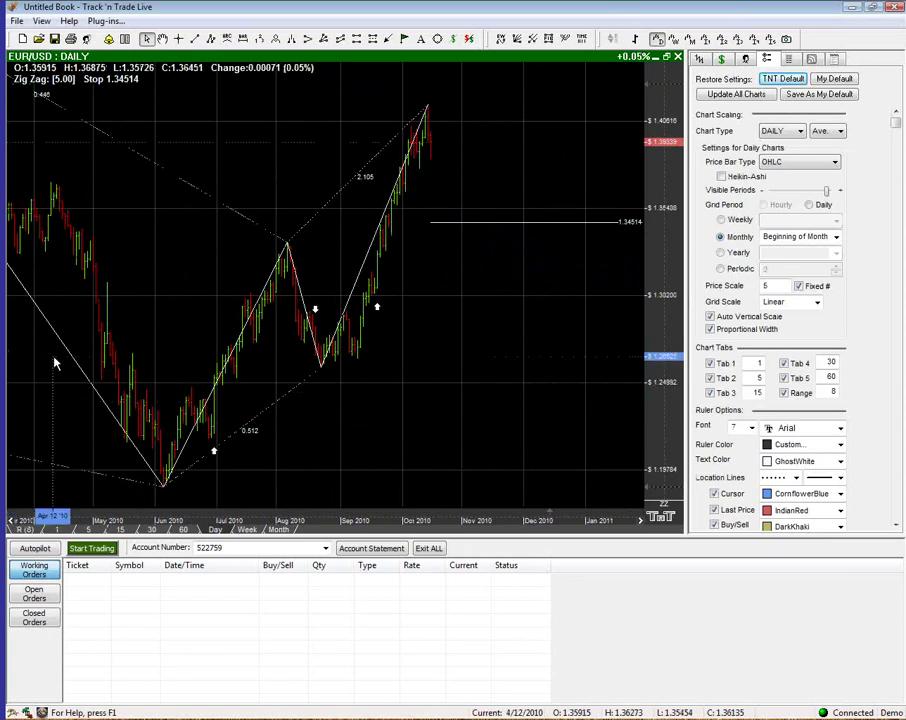
Draw a 1-2-3 pattern on the June 2010 low, August high and late-August low
{"action": "left_click", "coordinate": [260, 40]}
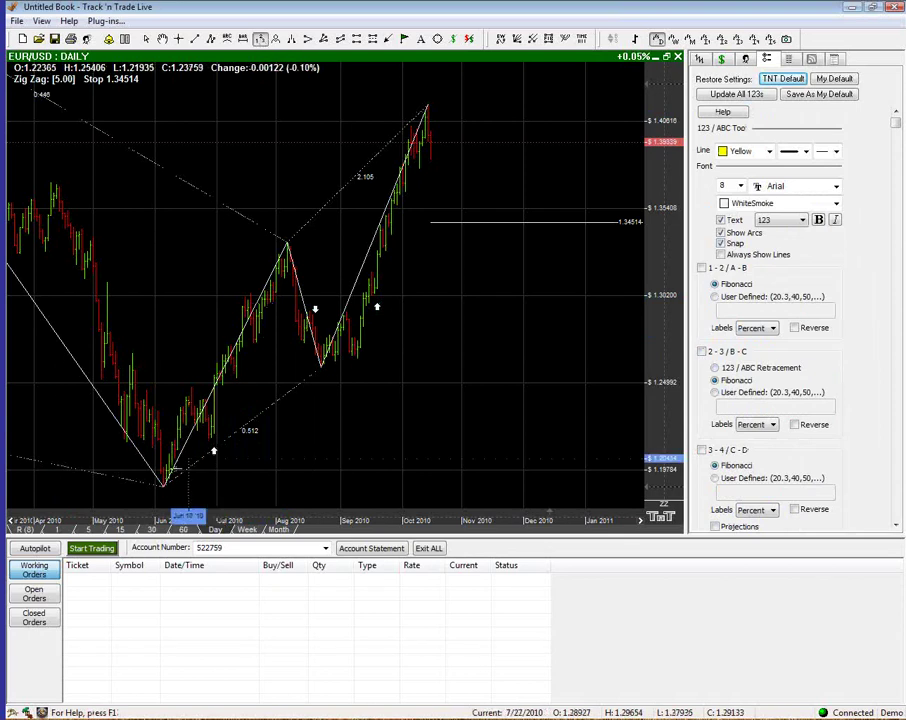
{"action": "left_click", "coordinate": [163, 485]}
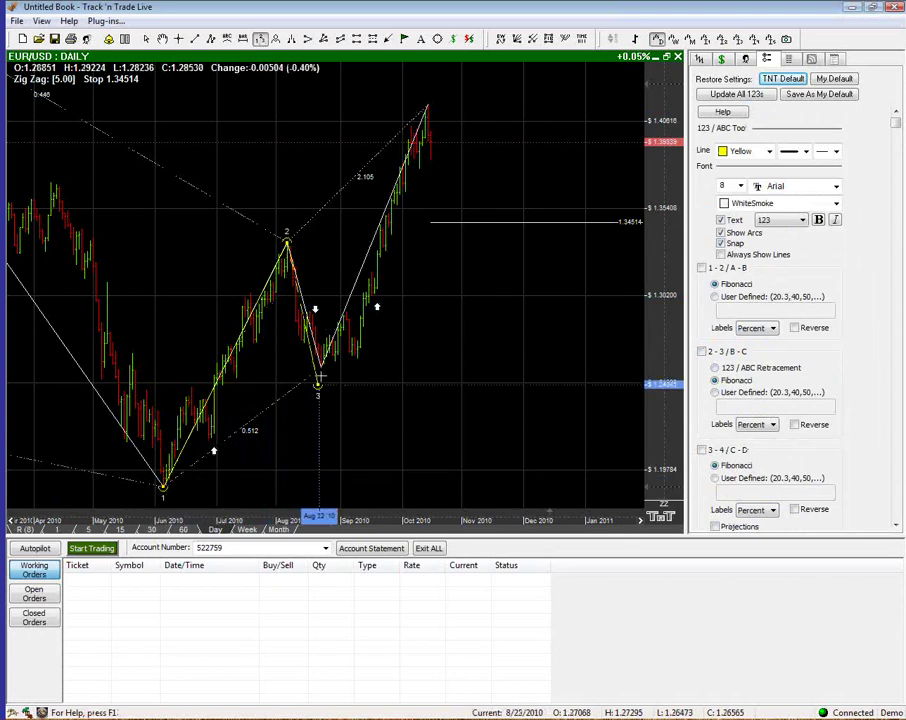
{"action": "left_click_drag", "start_coordinate": [318, 379], "coordinate": [320, 367]}
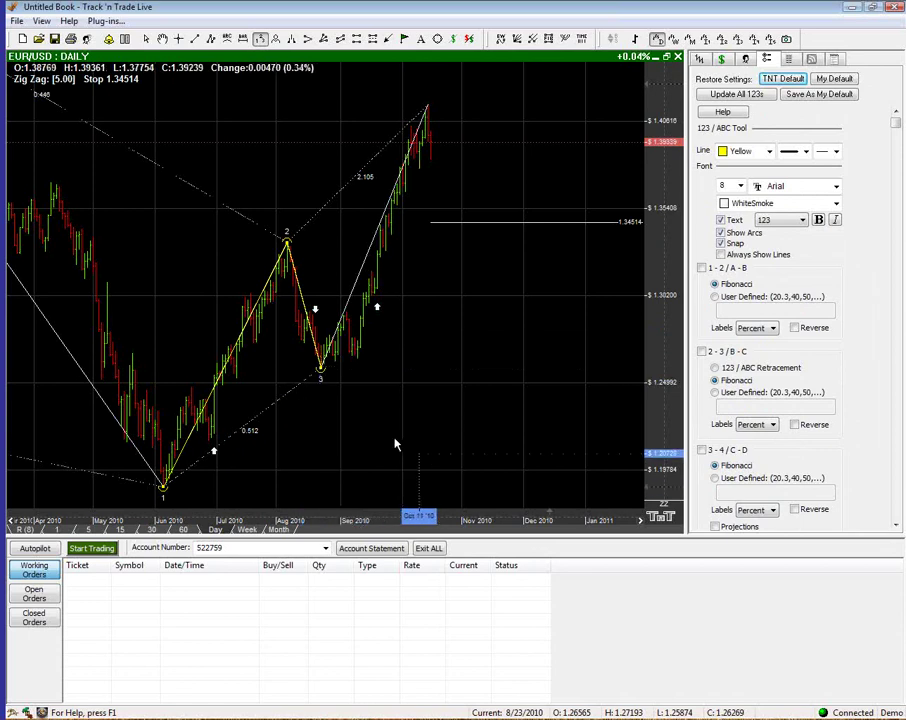
{"action": "key", "text": "Escape"}
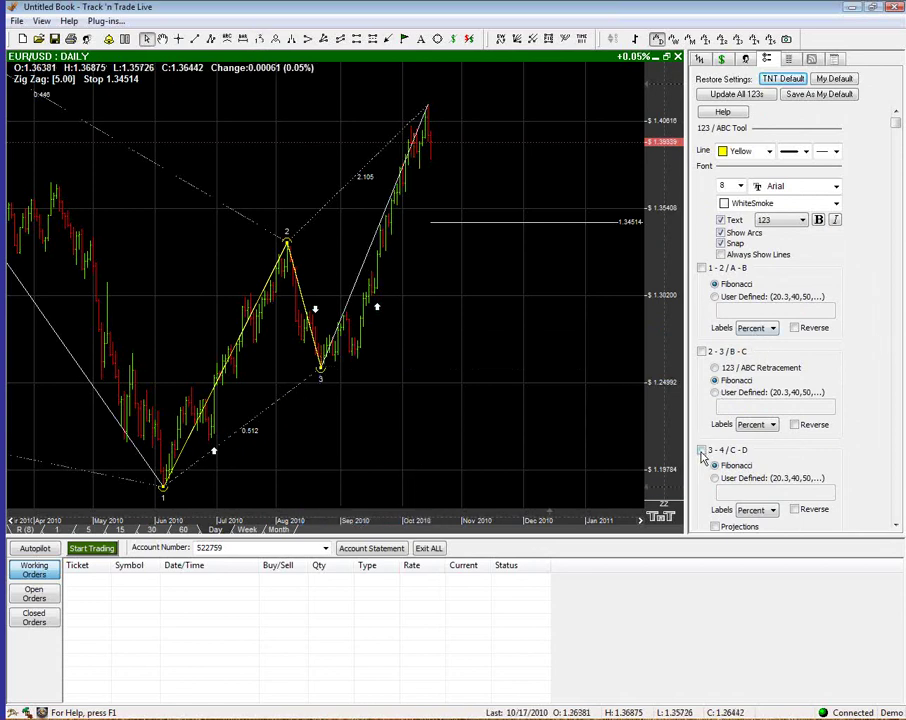
Show the 3-4 Fibonacci levels and replay the chart to Aug 22, 2010
{"action": "left_click", "coordinate": [702, 451]}
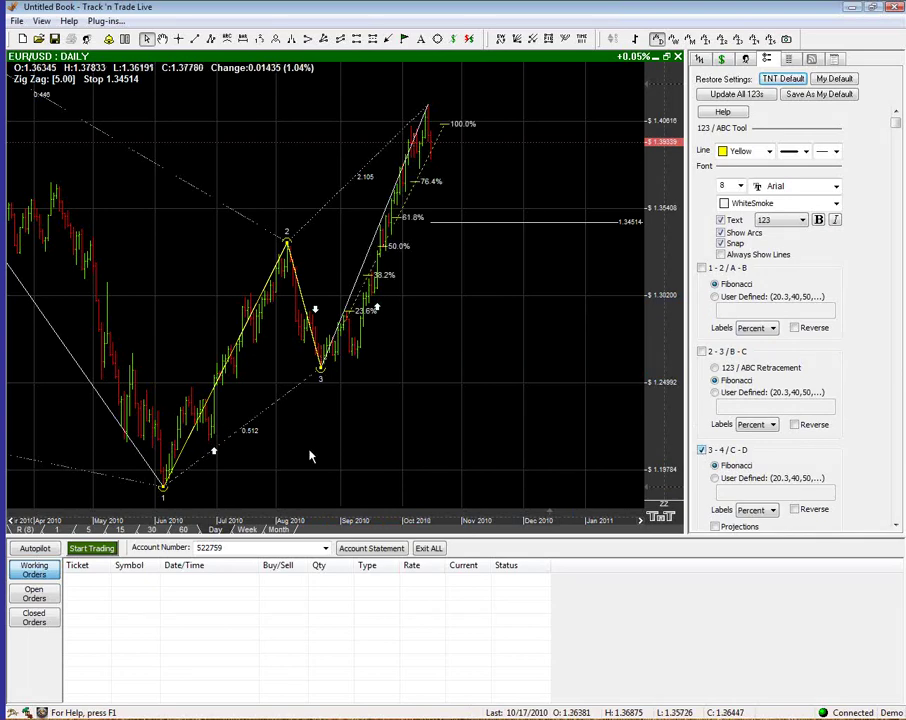
{"action": "right_click", "coordinate": [322, 328]}
{"action": "left_click", "coordinate": [352, 330]}
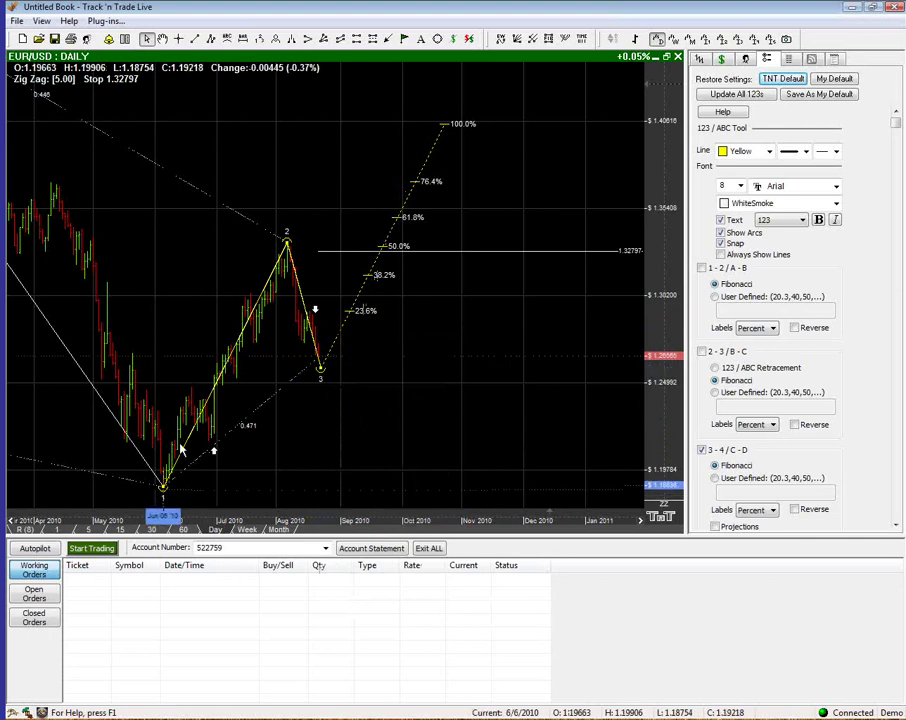
Redraw the 1-2-3 pattern with point 3 on the final late-August swing low
{"action": "left_click", "coordinate": [336, 141]}
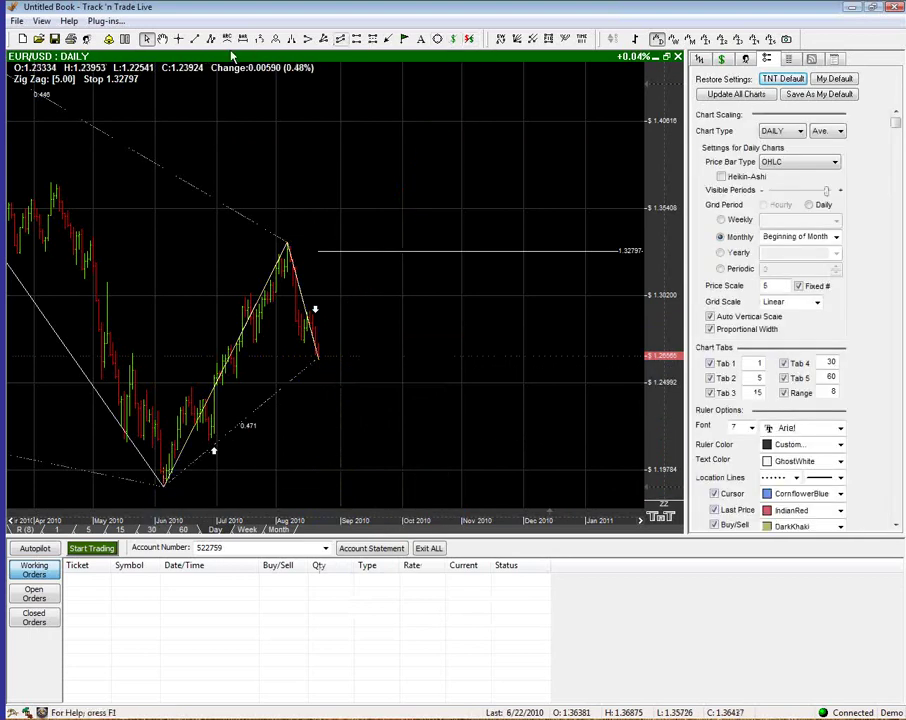
{"action": "left_click", "coordinate": [260, 38]}
{"action": "left_click", "coordinate": [163, 486]}
{"action": "left_click", "coordinate": [283, 243]}
{"action": "left_click", "coordinate": [317, 356]}
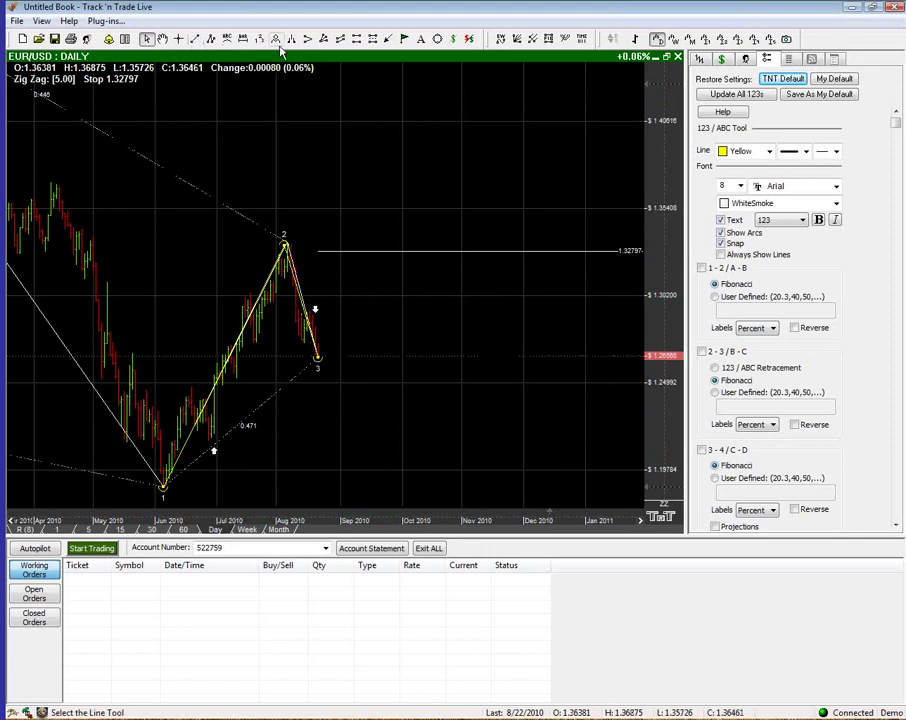
Draw and delete a trial arrow, then restore the pattern's 3-4 Fibonacci levels
{"action": "left_click", "coordinate": [389, 38]}
{"action": "left_click_drag", "start_coordinate": [444, 143], "coordinate": [480, 100]}
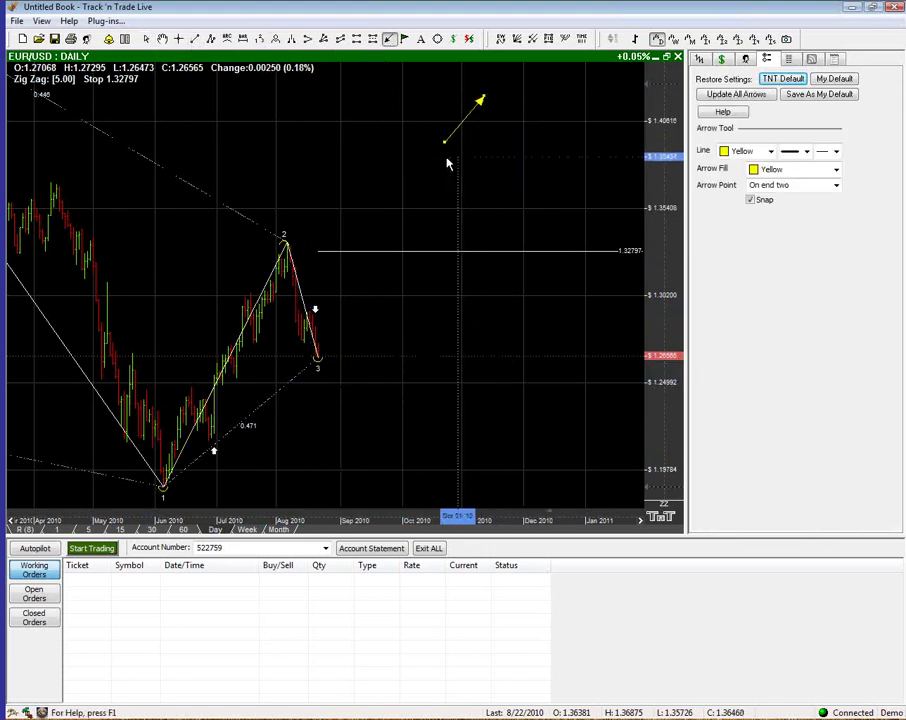
{"action": "left_click_drag", "start_coordinate": [446, 147], "coordinate": [346, 317]}
{"action": "key", "text": "Delete"}
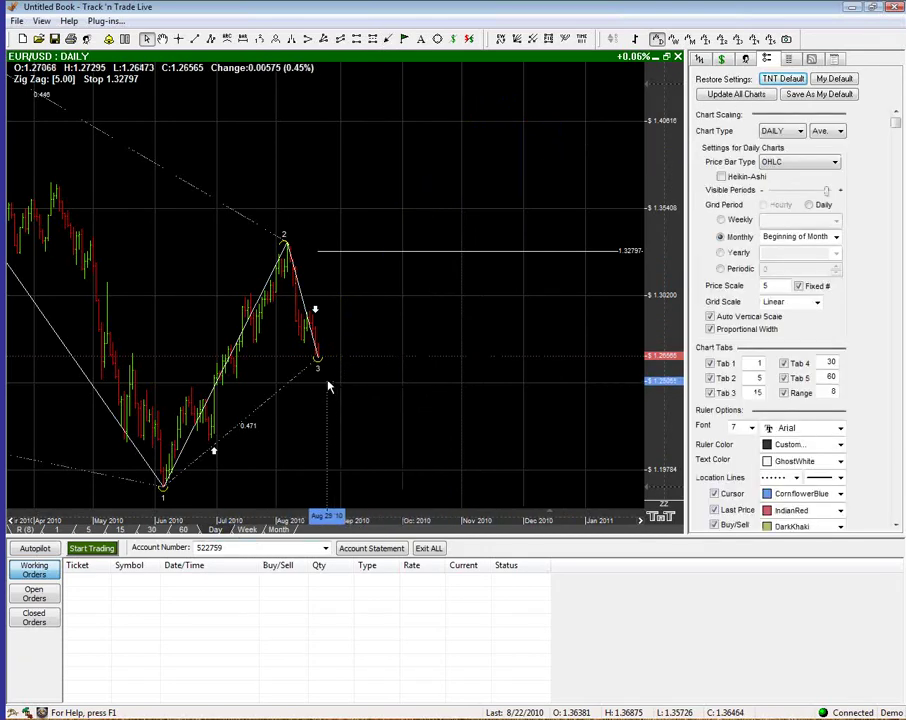
{"action": "left_click", "coordinate": [318, 368]}
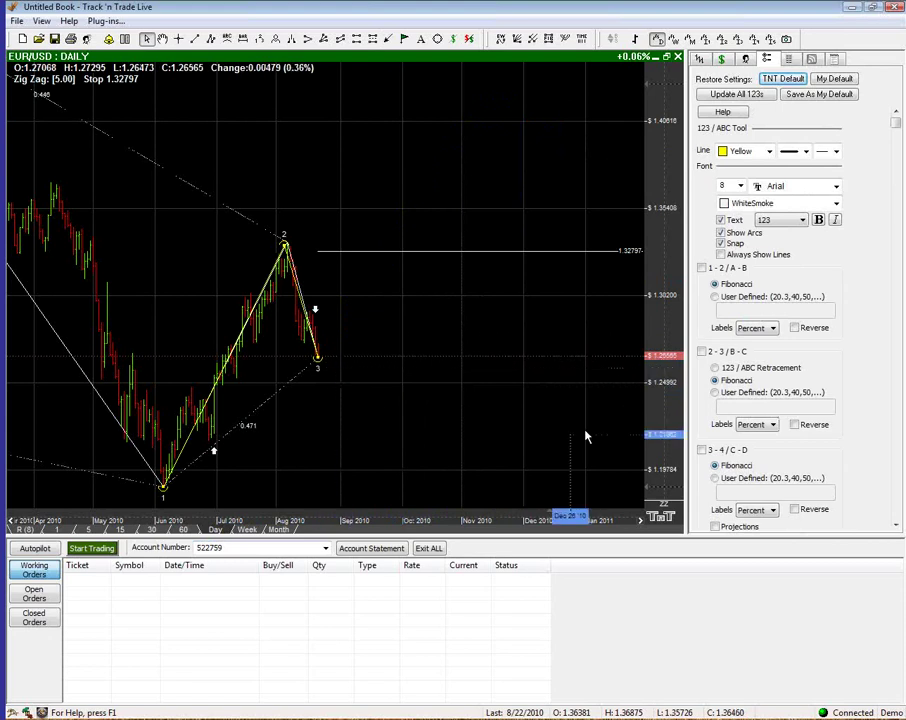
{"action": "left_click", "coordinate": [703, 451]}
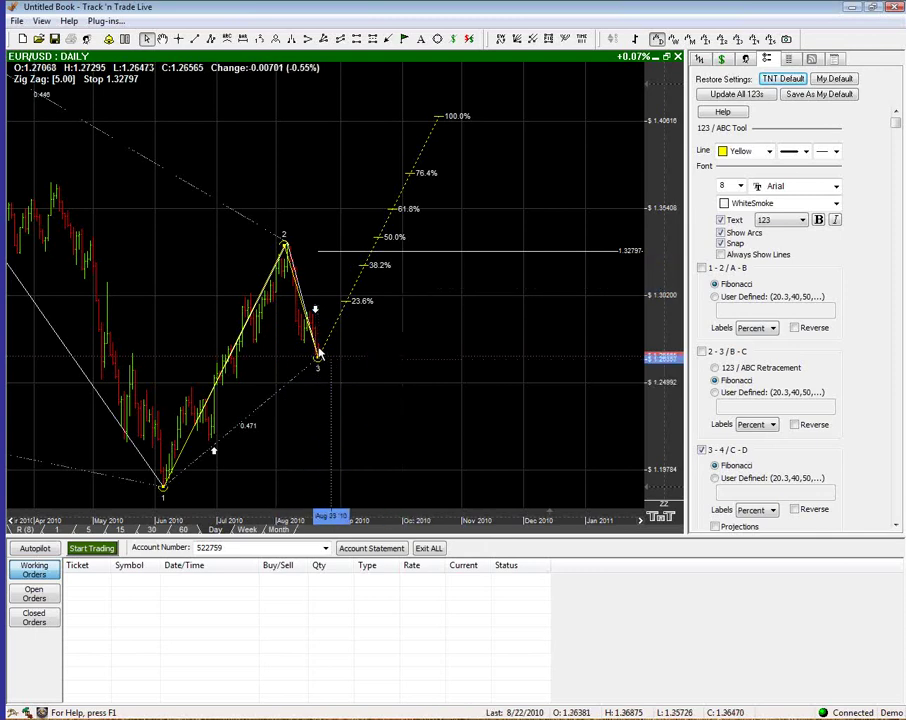
Try 3-4 projections with the 130.9% level, then switch to user-defined 50% and 100% levels
{"action": "scroll", "coordinate": [894, 393], "scroll_direction": "down", "scroll_amount": 2}
{"action": "left_click", "coordinate": [715, 465]}
{"action": "left_click", "coordinate": [660, 285]}
{"action": "left_click_drag", "start_coordinate": [660, 285], "coordinate": [660, 250]}
{"action": "left_click", "coordinate": [320, 378]}
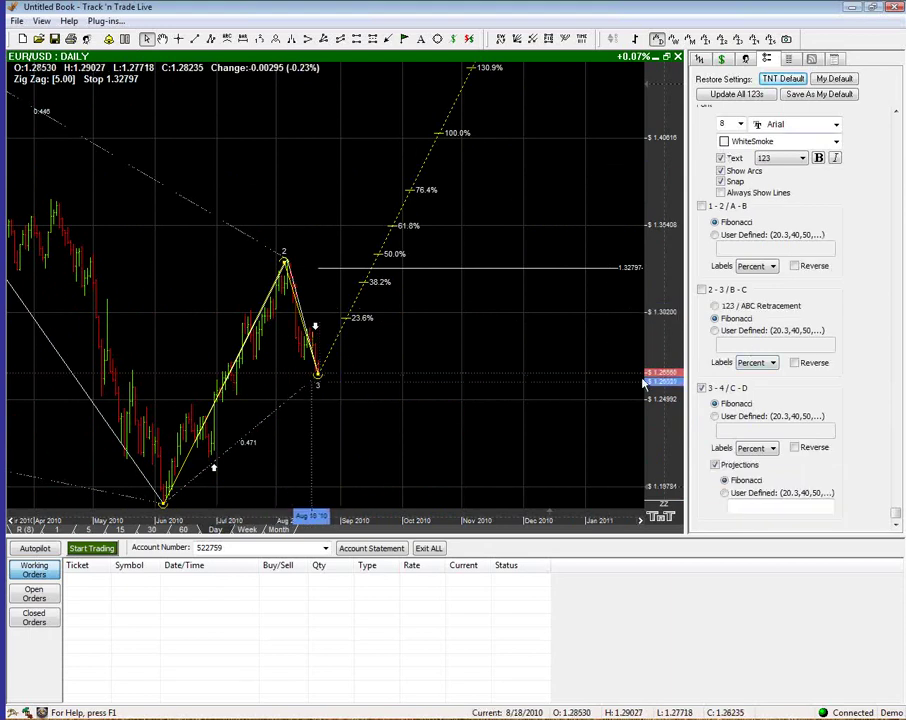
{"action": "left_click", "coordinate": [703, 388]}
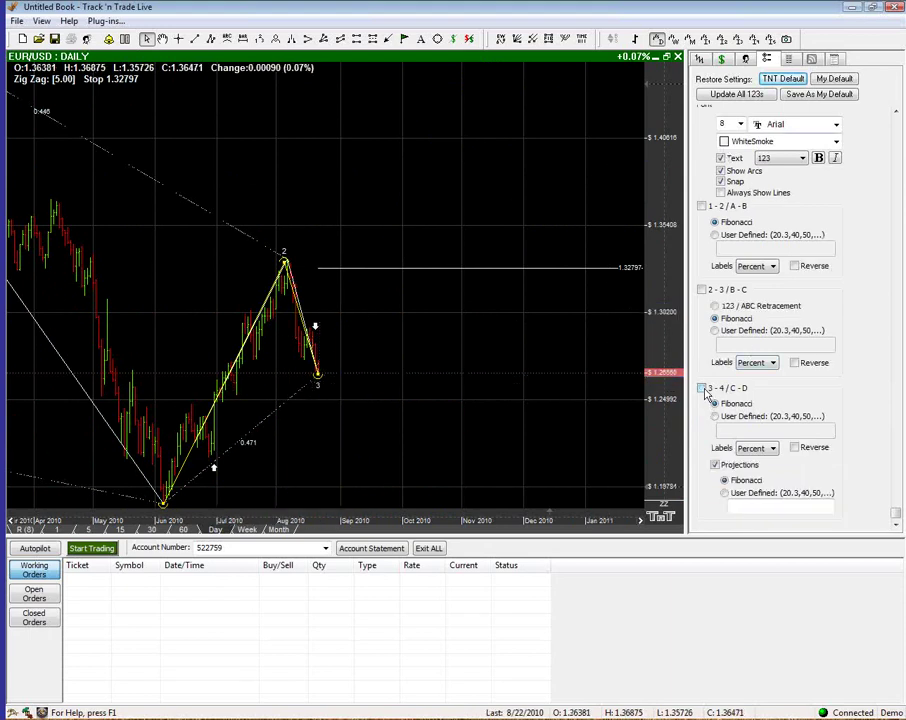
{"action": "left_click", "coordinate": [716, 466]}
{"action": "left_click", "coordinate": [714, 416]}
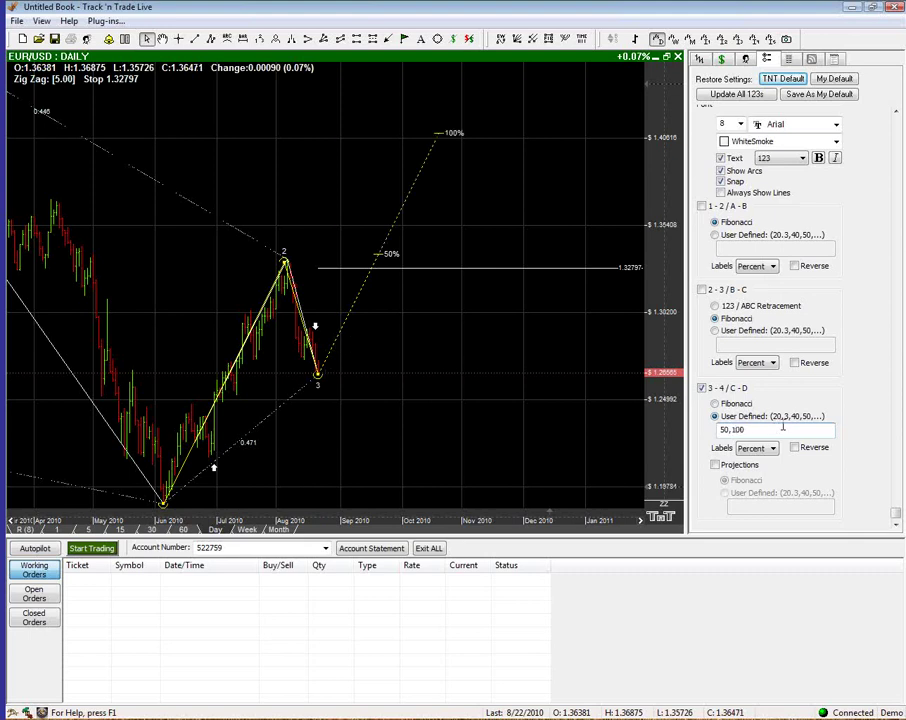
Replay the chart forward to Oct 24, 2010, until price reaches the 100% level
{"action": "right_click", "coordinate": [404, 146]}
{"action": "left_click", "coordinate": [456, 155]}
{"action": "right_click", "coordinate": [448, 101]}
{"action": "left_click", "coordinate": [462, 110]}
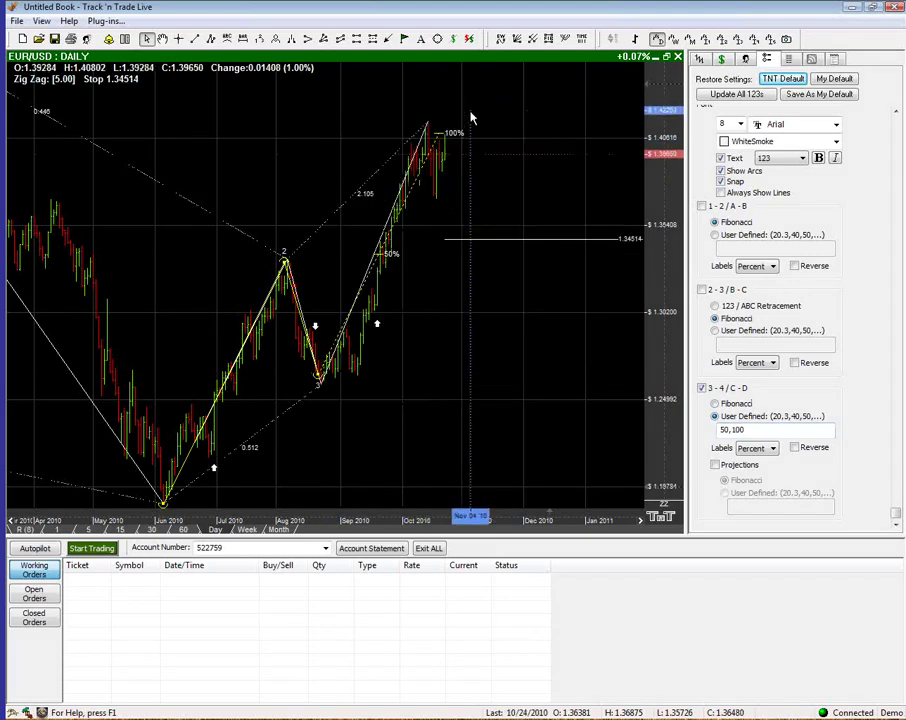